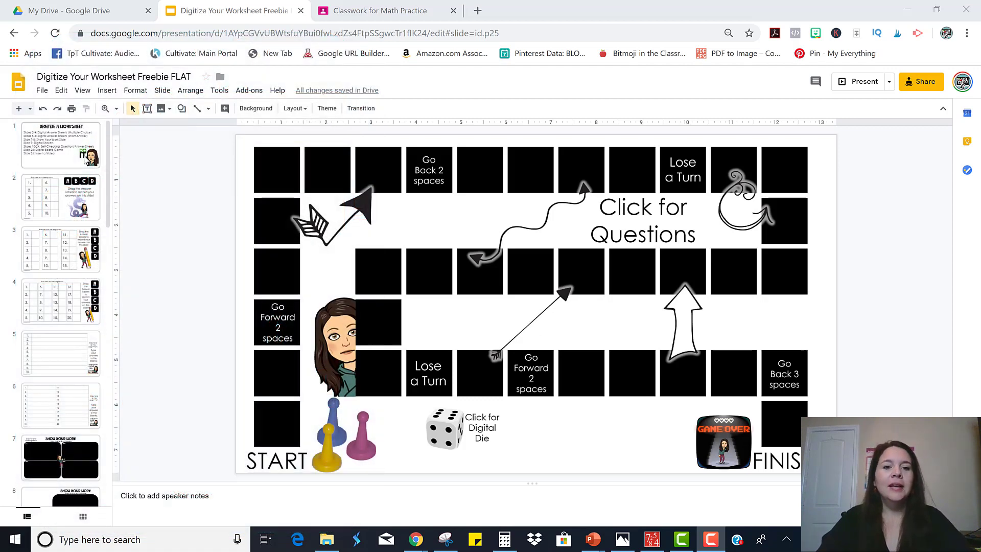
Show slide 1, the Digitize a Worksheet title slide listing each slide's activity
{"action": "left_click", "coordinate": [67, 171]}
{"action": "left_click", "coordinate": [66, 170]}
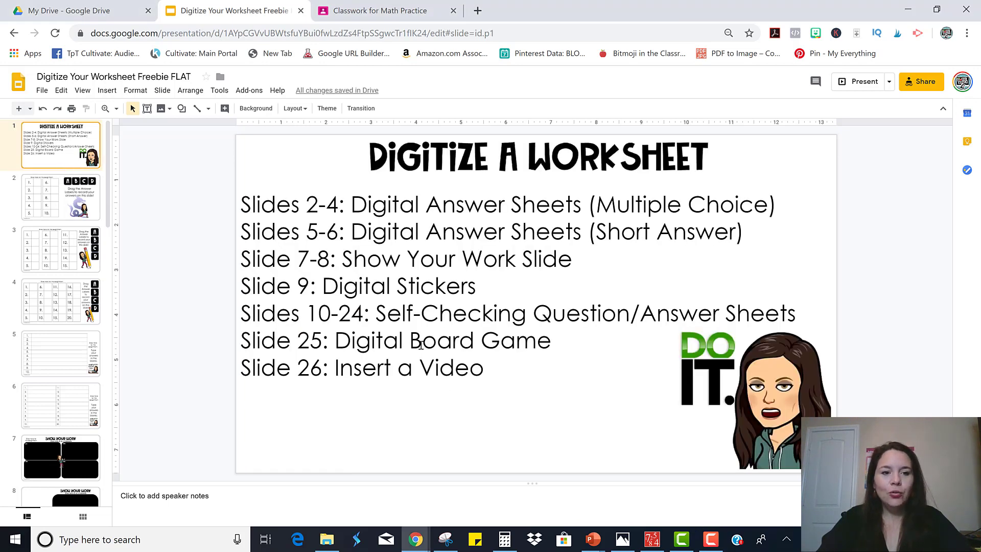
Make a copy of the freebie deck named '4.2A Board Game'
{"action": "left_click", "coordinate": [42, 90]}
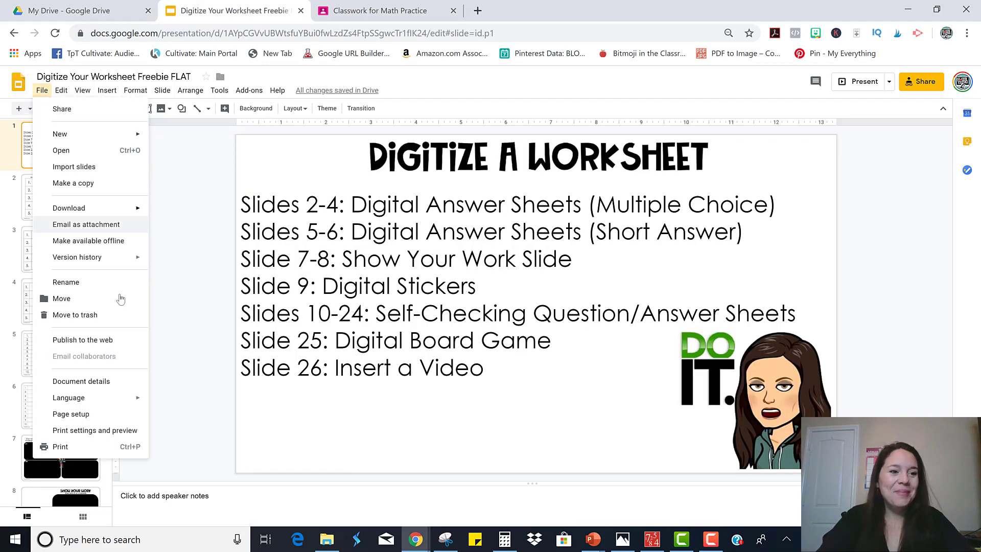
{"action": "left_click", "coordinate": [88, 184]}
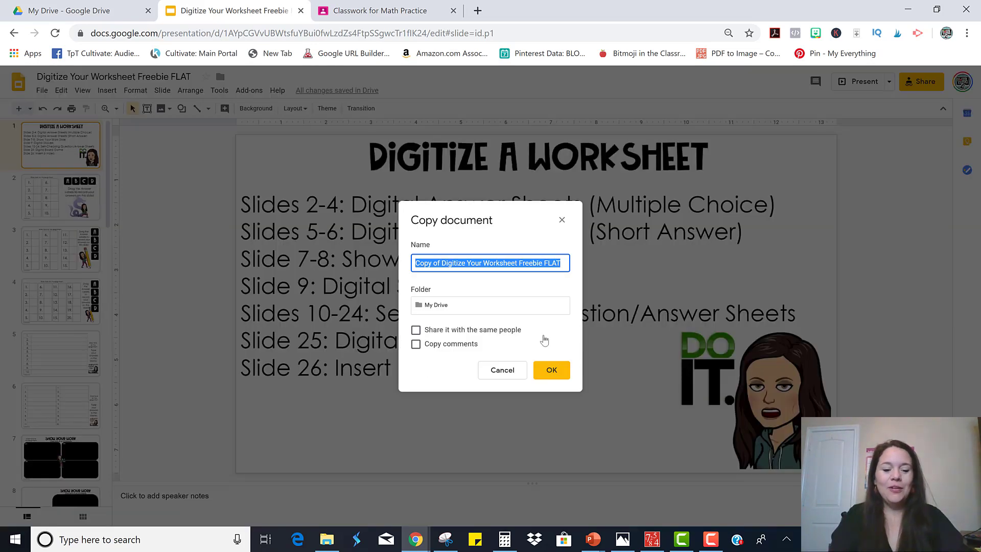
{"action": "type", "text": "4.2A Board"}
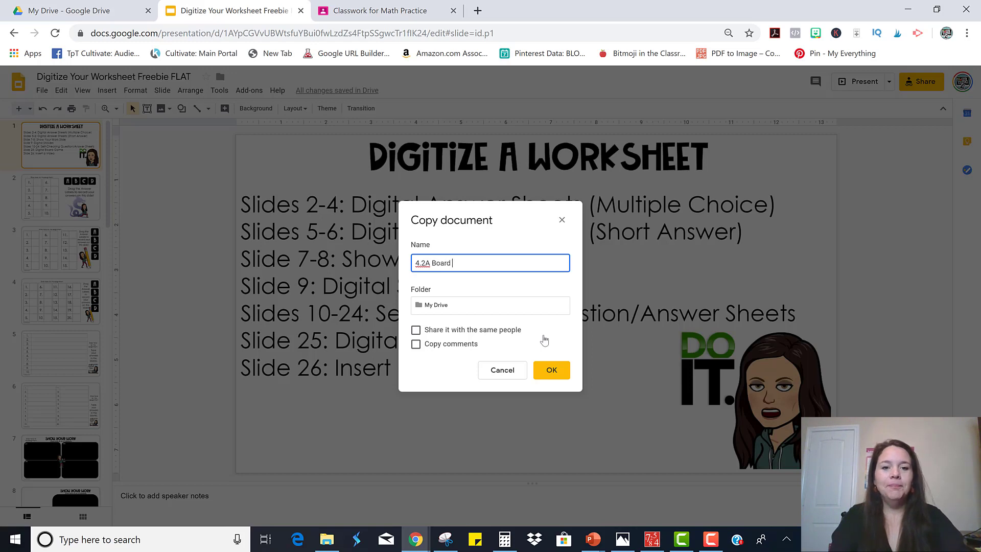
{"action": "type", "text": " Game"}
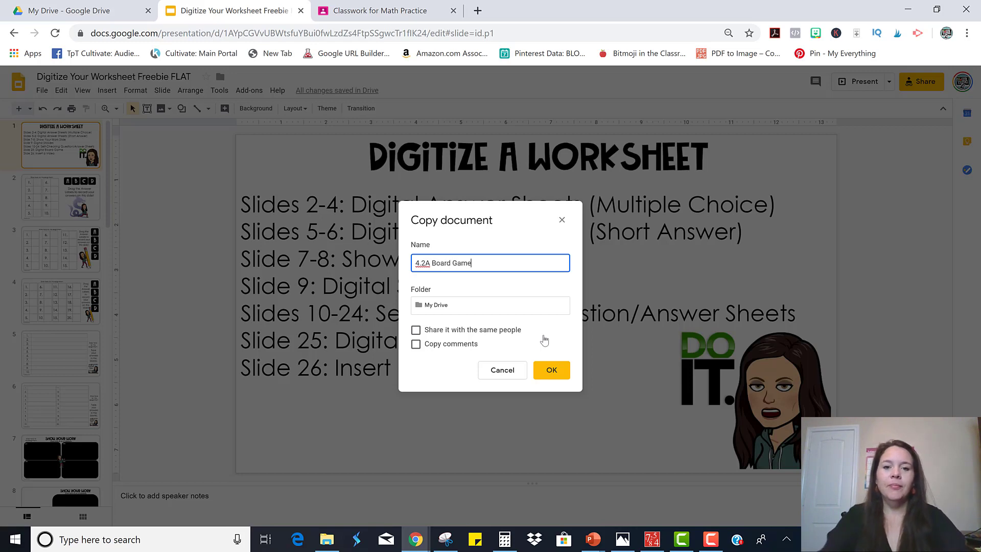
{"action": "left_click", "coordinate": [553, 370]}
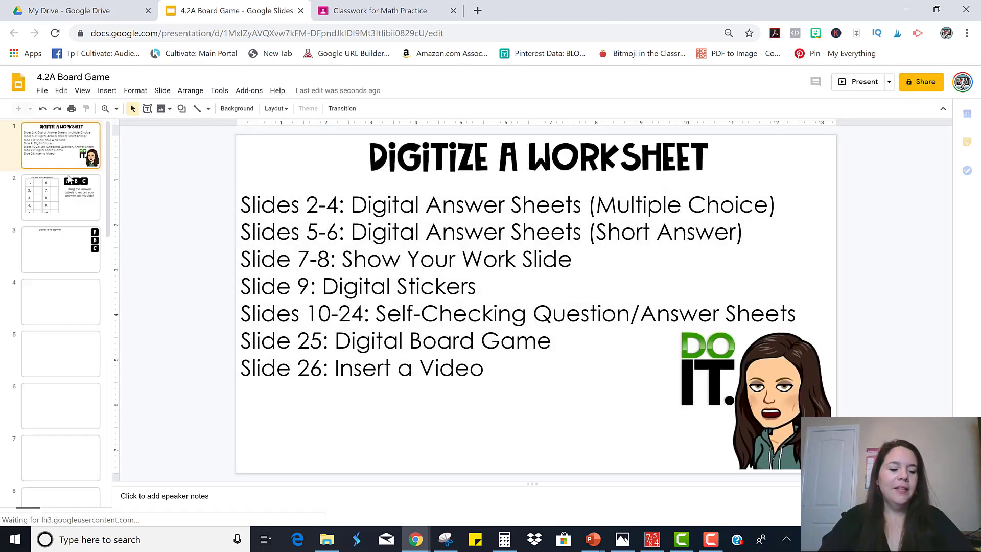
Delete slides 1–24 and the 'Need help' video slide, leaving only the board game
{"action": "scroll", "coordinate": [71, 236], "scroll_direction": "down", "scroll_amount": 3}
{"action": "scroll", "coordinate": [71, 237], "scroll_direction": "down", "scroll_amount": 12}
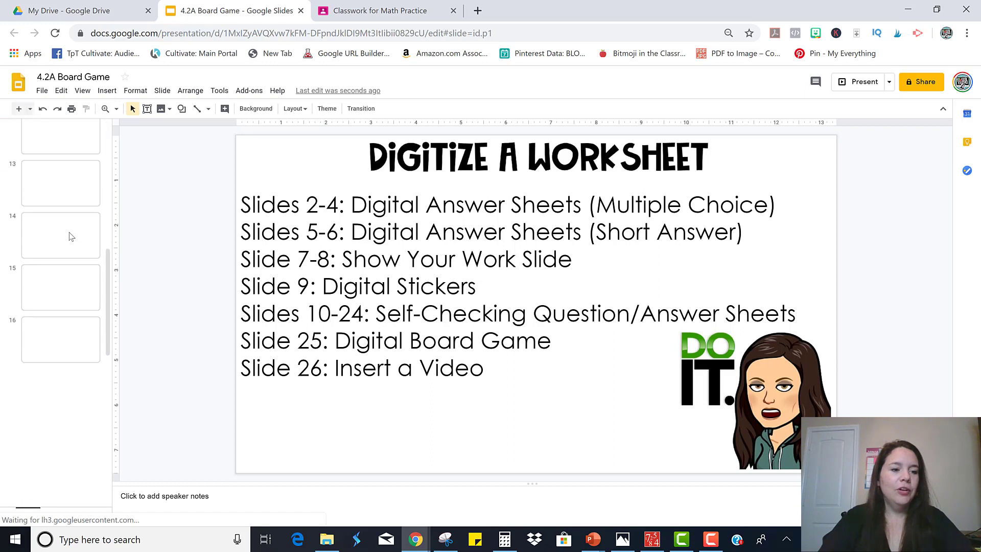
{"action": "scroll", "coordinate": [71, 237], "scroll_direction": "down", "scroll_amount": 3}
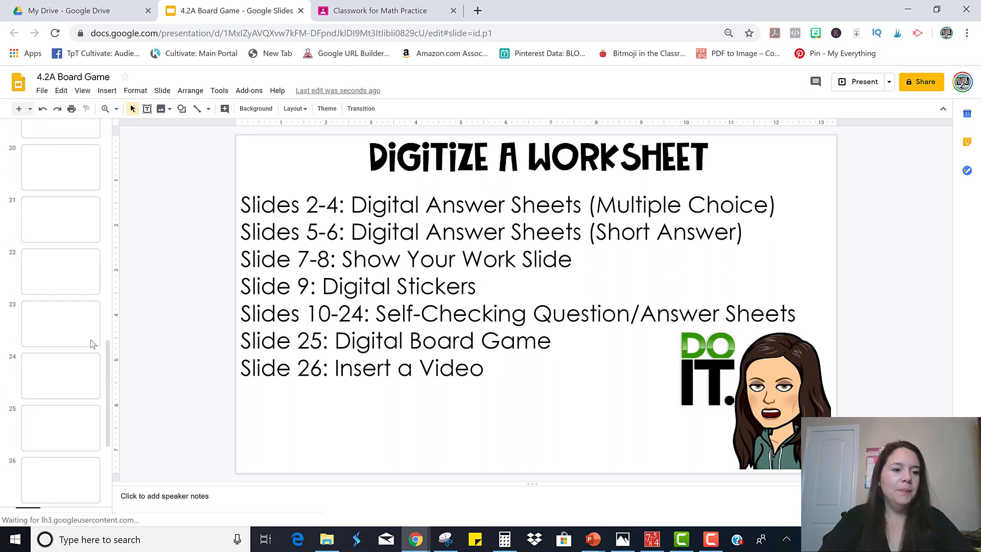
{"action": "left_click", "coordinate": [83, 390], "text": "shift"}
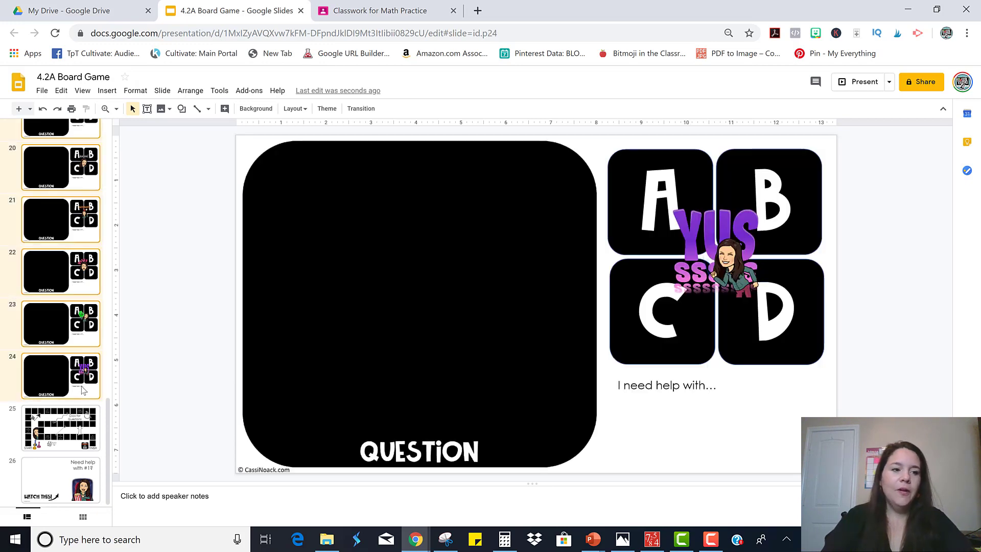
{"action": "key", "text": "Delete"}
{"action": "left_click", "coordinate": [77, 220]}
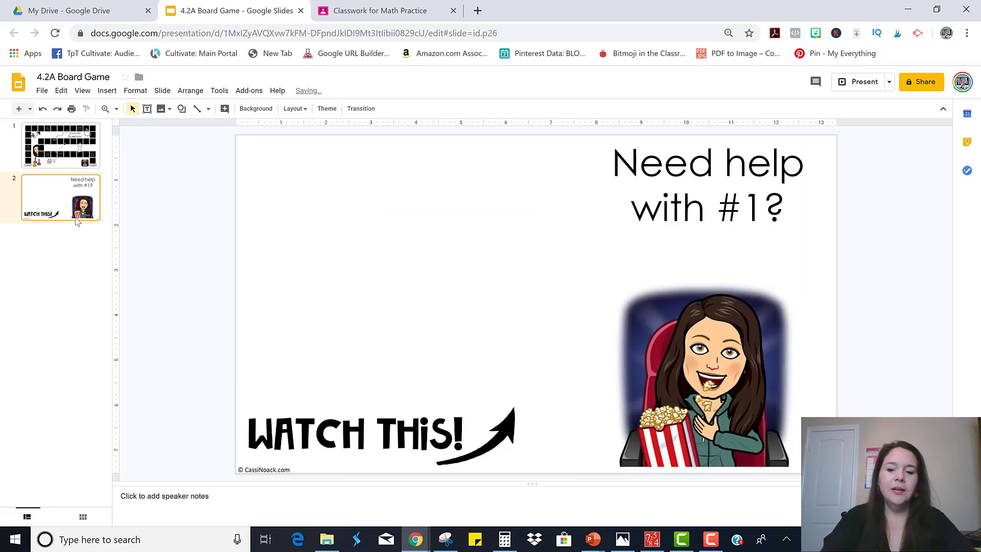
{"action": "key", "text": "Delete"}
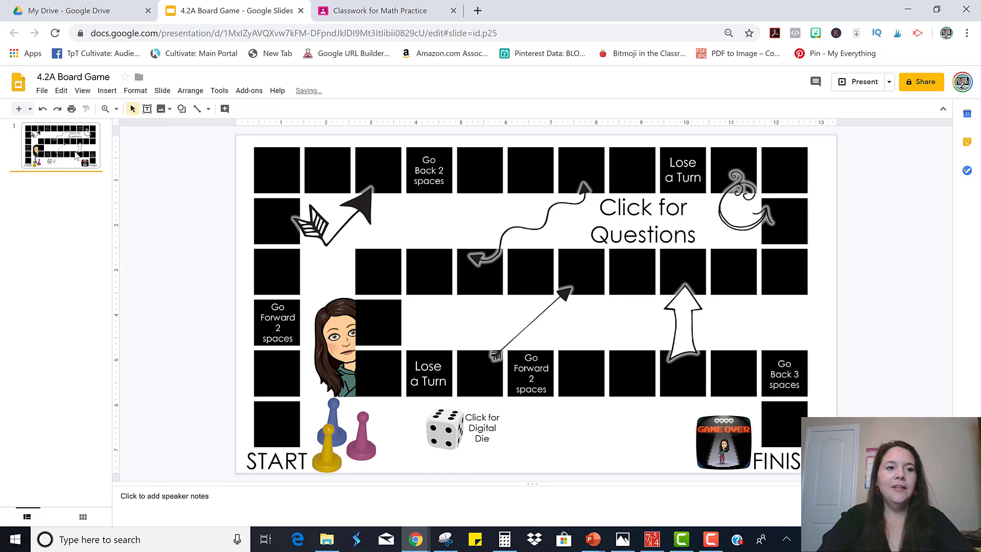
Place the yellow pawn between the blue and pink pawns, then select the Digital Die group
{"action": "left_click", "coordinate": [78, 156]}
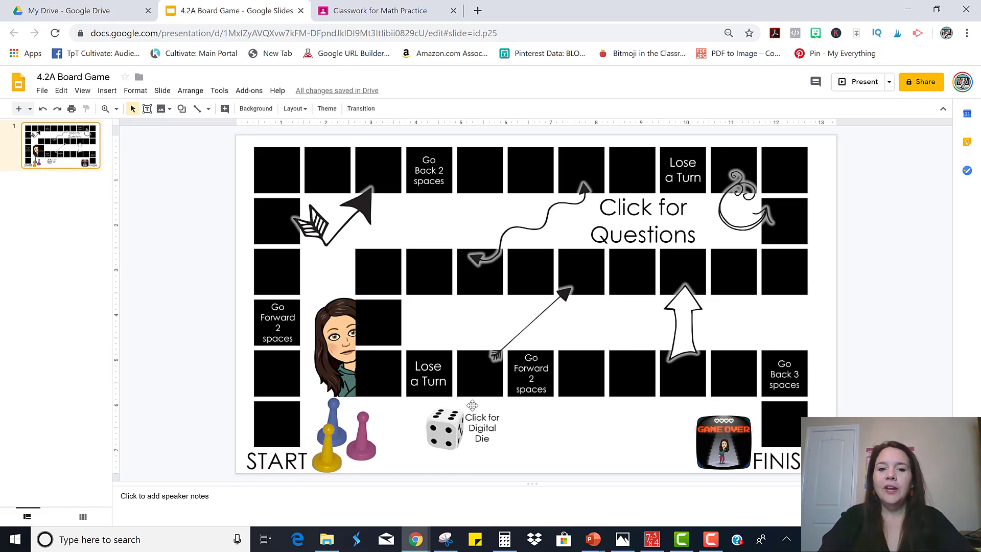
{"action": "left_click_drag", "start_coordinate": [333, 464], "coordinate": [268, 445]}
{"action": "left_click_drag", "start_coordinate": [281, 383], "coordinate": [349, 449]}
{"action": "left_click", "coordinate": [501, 442]}
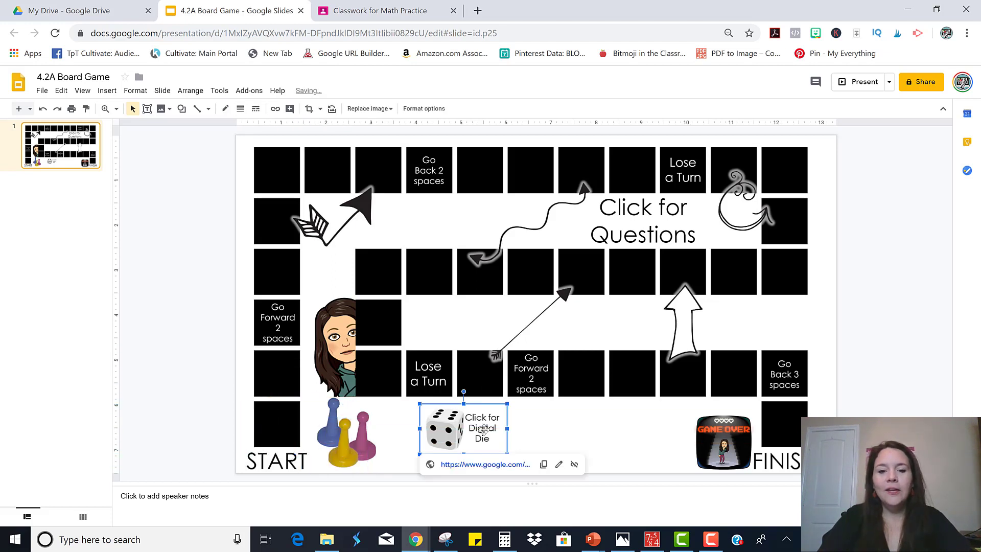
Follow the die's link to Google's roll-a-die tool, roll it twice, and return to the deck
{"action": "left_click", "coordinate": [473, 467]}
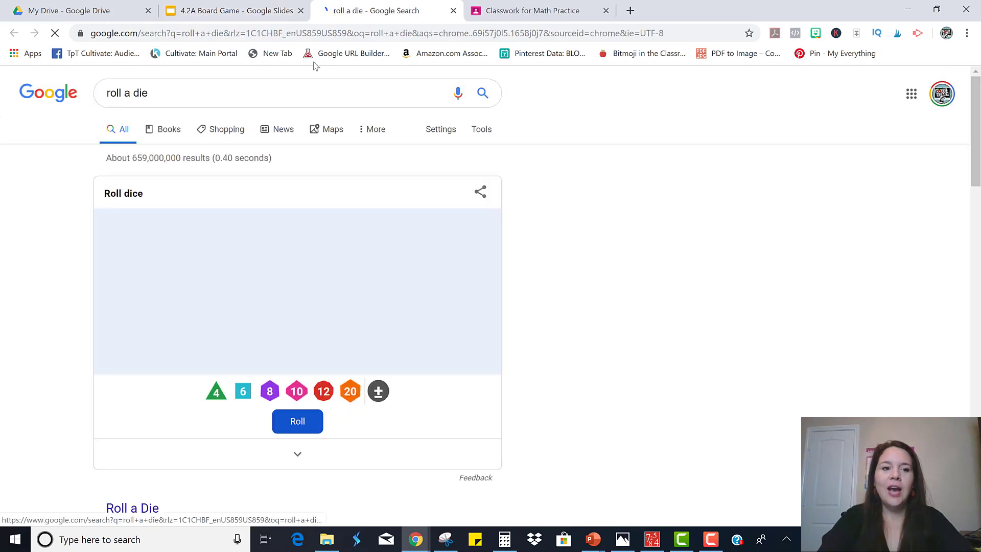
{"action": "left_click", "coordinate": [301, 427]}
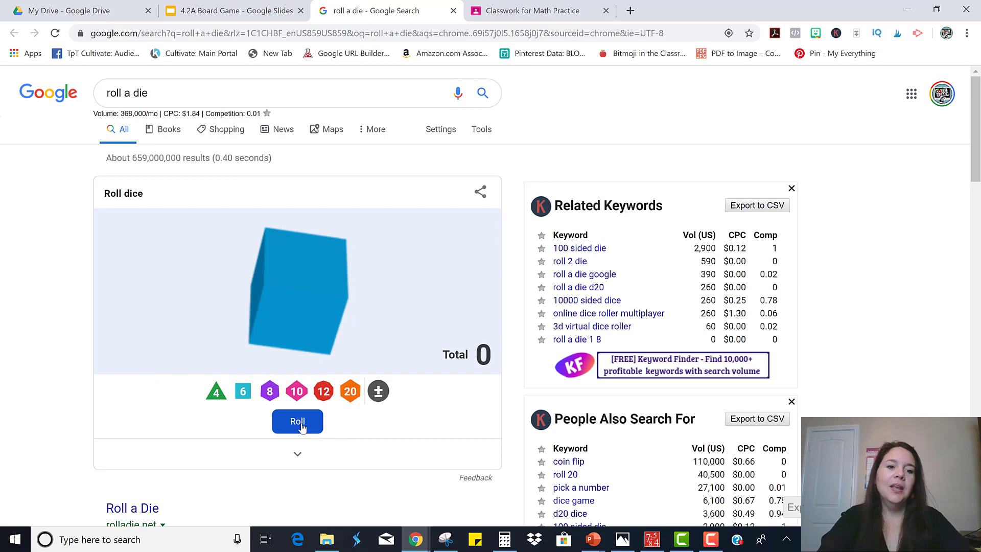
{"action": "left_click", "coordinate": [301, 427]}
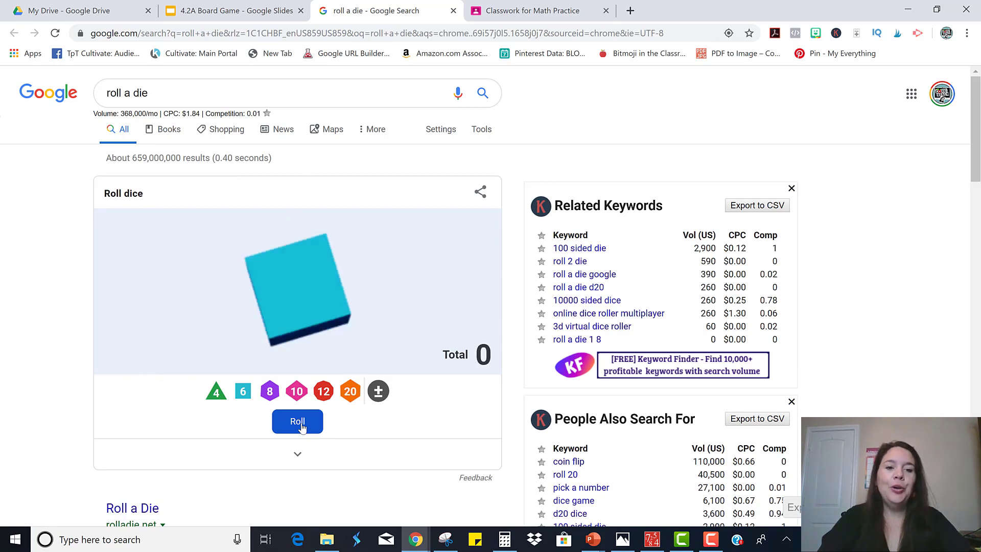
{"action": "left_click", "coordinate": [267, 17]}
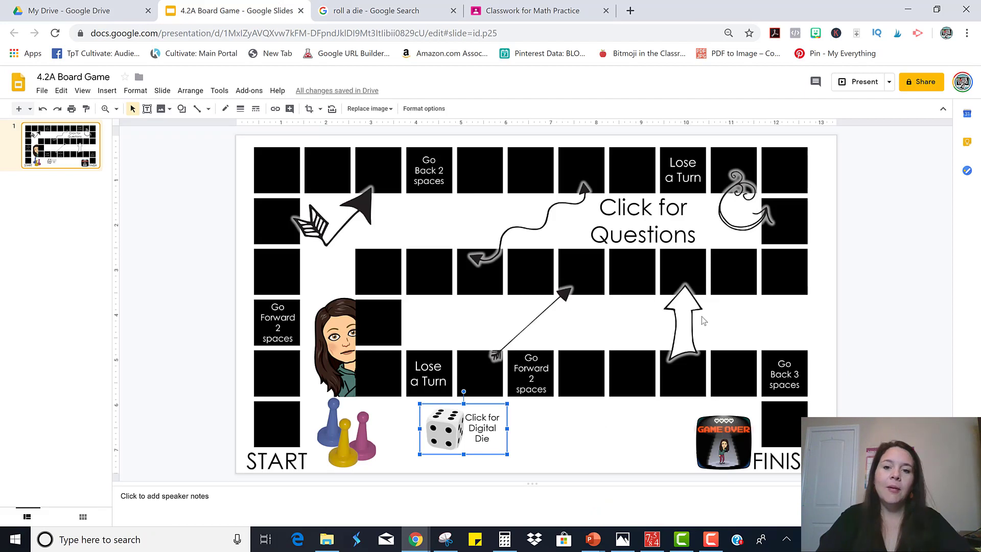
Point out the 'Click for Questions' text, then select the board slide and open Insert
{"action": "left_click", "coordinate": [673, 235]}
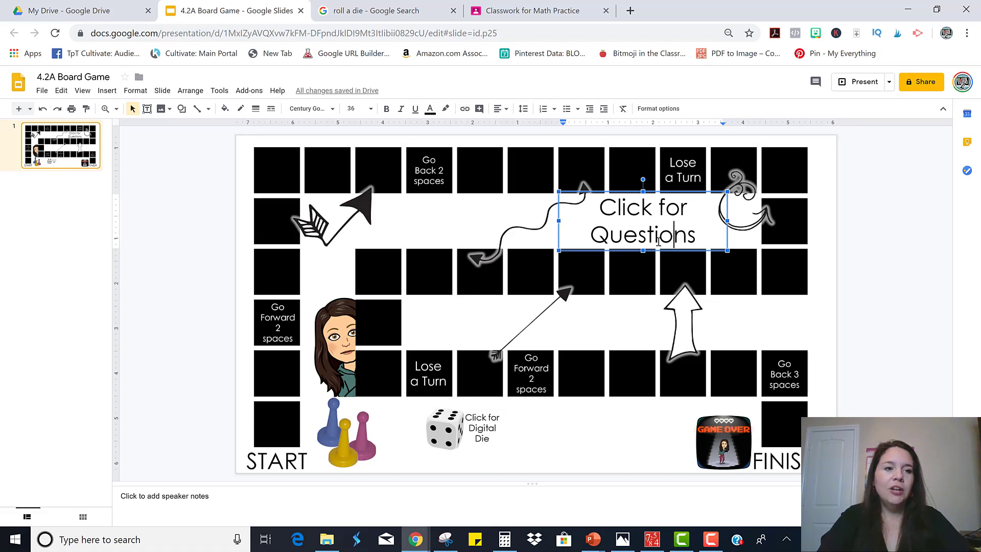
{"action": "left_click", "coordinate": [63, 179]}
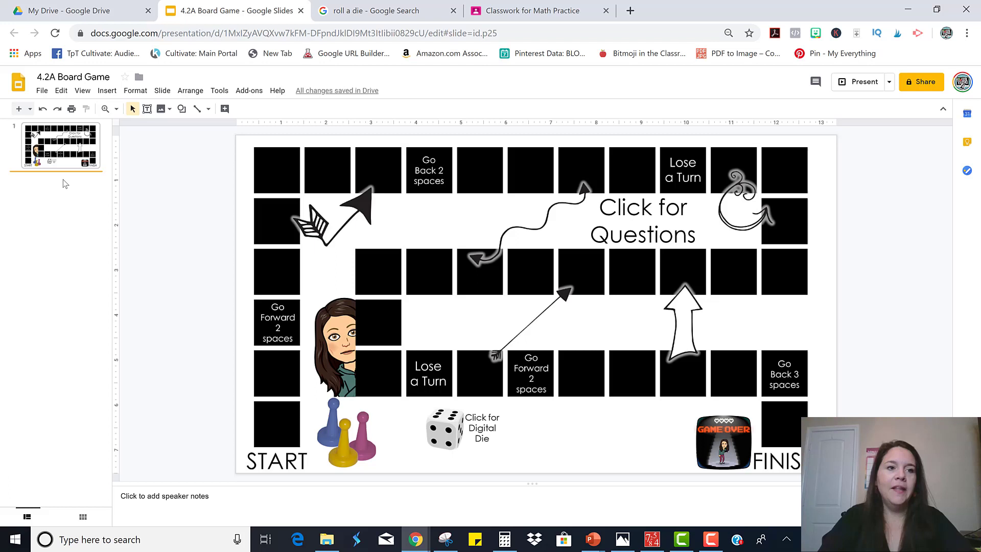
{"action": "left_click", "coordinate": [107, 90]}
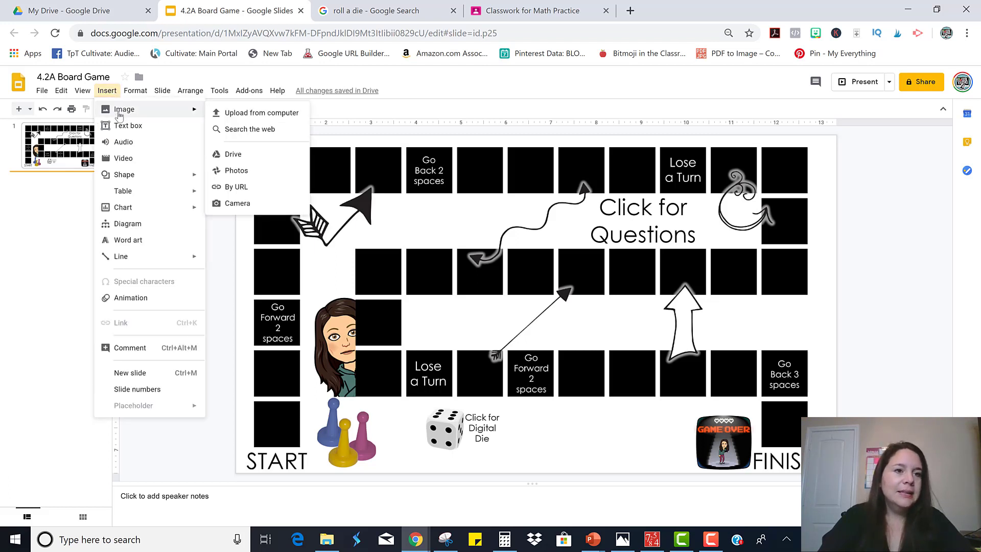
Add a new slide after the board game and delete its title and body placeholders
{"action": "mouse_move", "coordinate": [163, 92]}
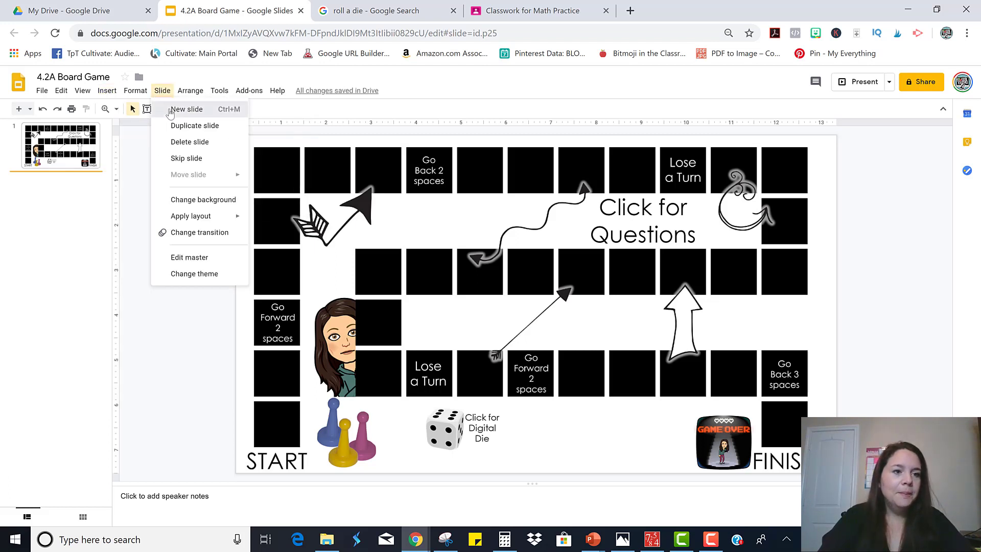
{"action": "left_click", "coordinate": [171, 110]}
{"action": "left_click", "coordinate": [308, 155]}
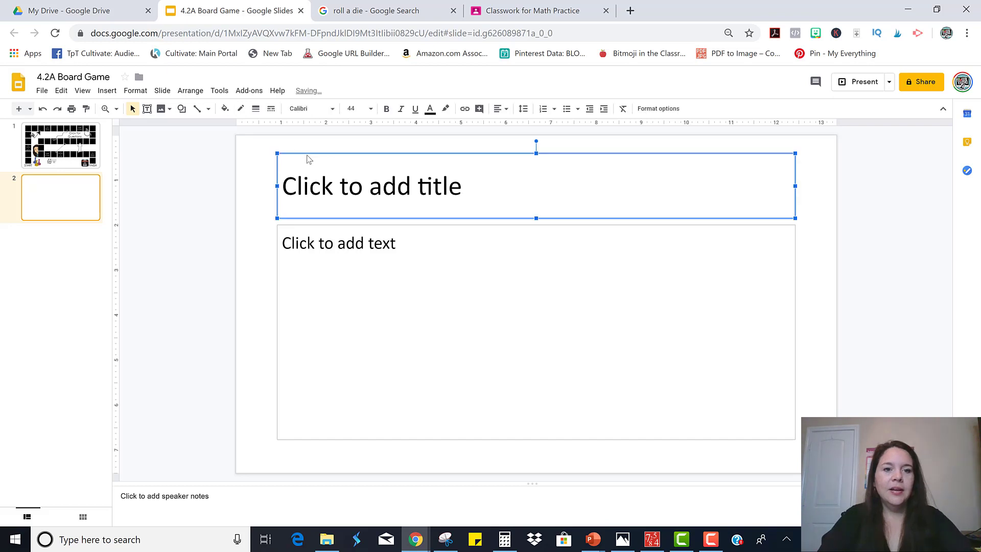
{"action": "key", "text": "Delete"}
{"action": "left_click", "coordinate": [309, 228]}
{"action": "key", "text": "Delete"}
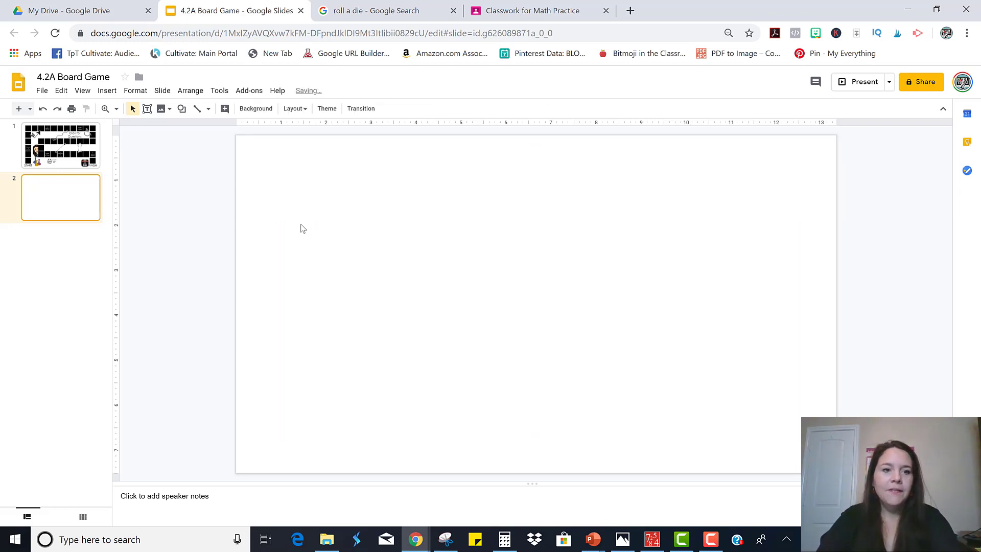
{"action": "left_click", "coordinate": [105, 92]}
{"action": "mouse_move", "coordinate": [114, 113]}
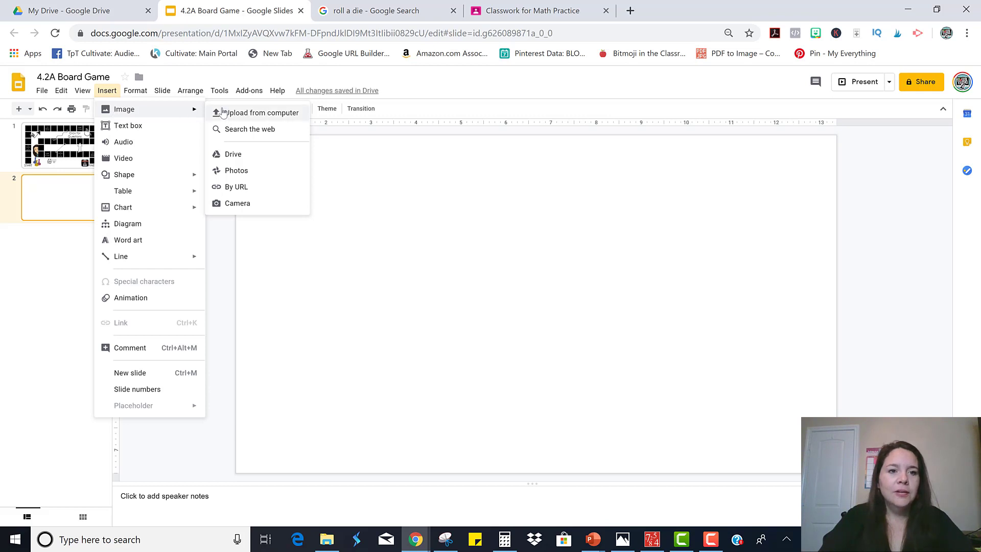
Insert an image from Google Drive, browsing Recent and then My Drive for the worksheet scan
{"action": "left_click", "coordinate": [228, 154]}
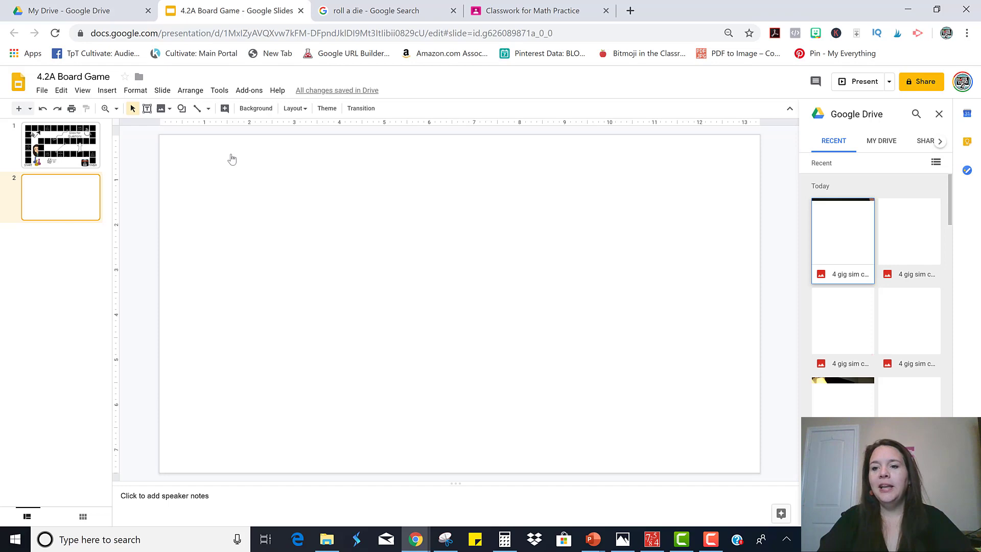
{"action": "scroll", "coordinate": [899, 273], "scroll_direction": "down", "scroll_amount": 10}
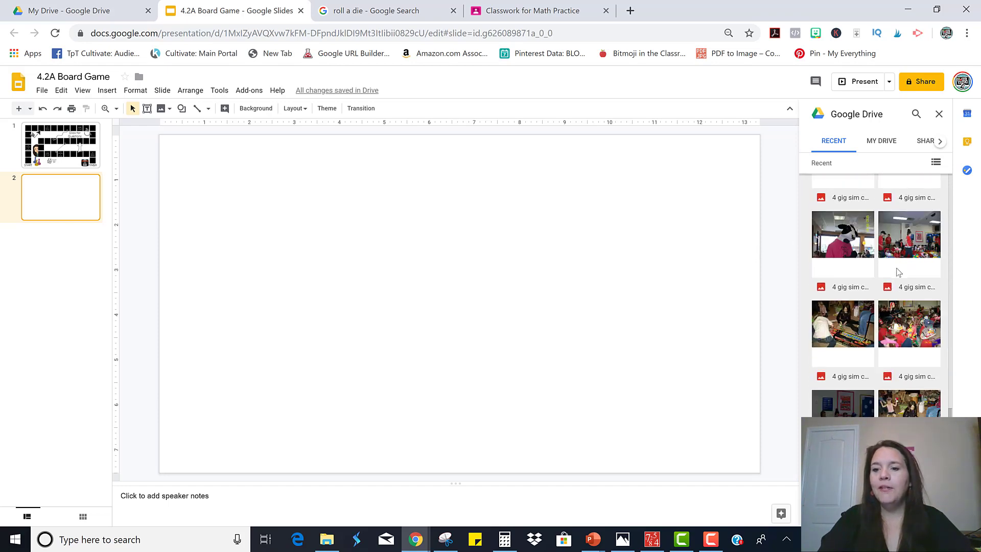
{"action": "scroll", "coordinate": [895, 296], "scroll_direction": "down", "scroll_amount": 5}
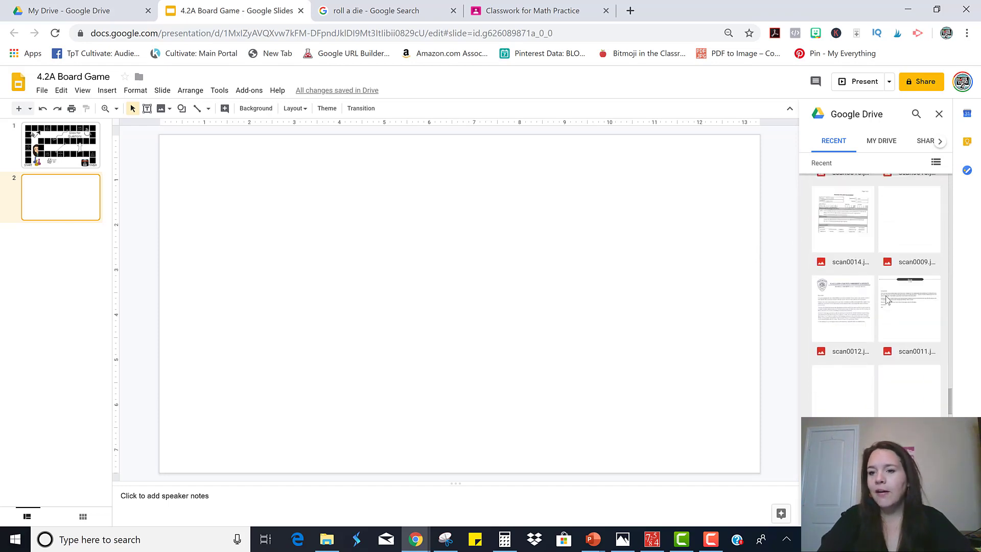
{"action": "left_click", "coordinate": [875, 144]}
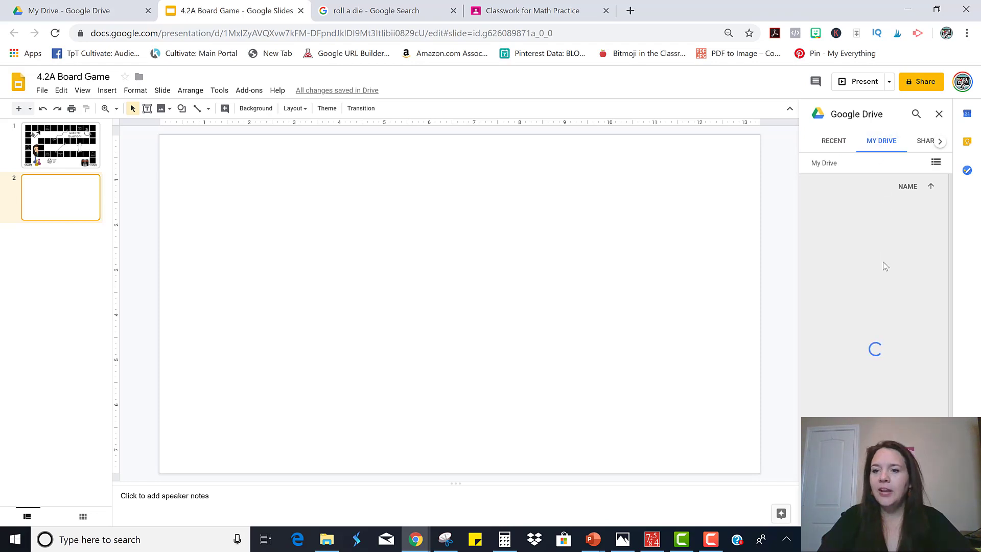
{"action": "scroll", "coordinate": [880, 249], "scroll_direction": "down", "scroll_amount": 10}
{"action": "scroll", "coordinate": [881, 265], "scroll_direction": "down", "scroll_amount": 5}
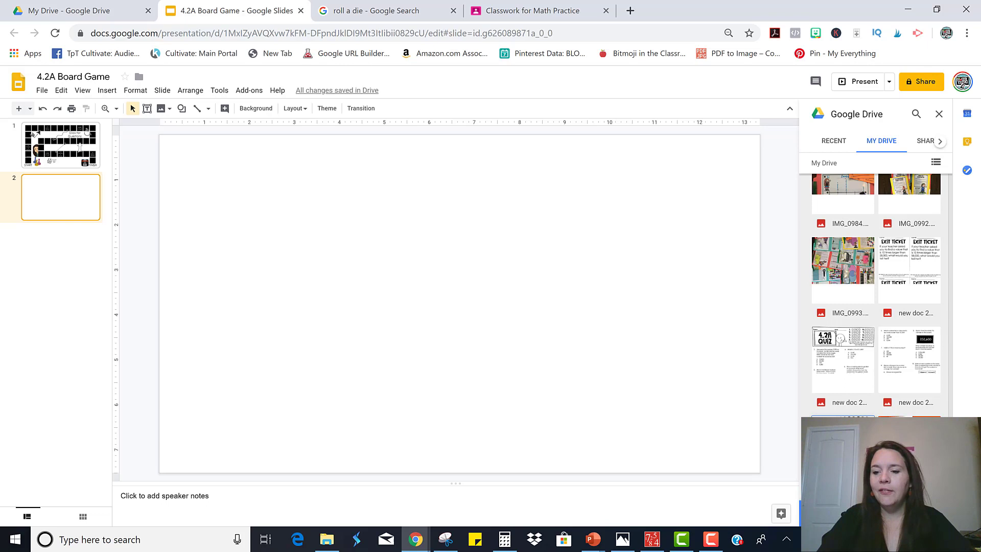
Place the PRACTICE worksheet image on slide 2, then select the board's 'Click for Questions' text
{"action": "left_click", "coordinate": [935, 511]}
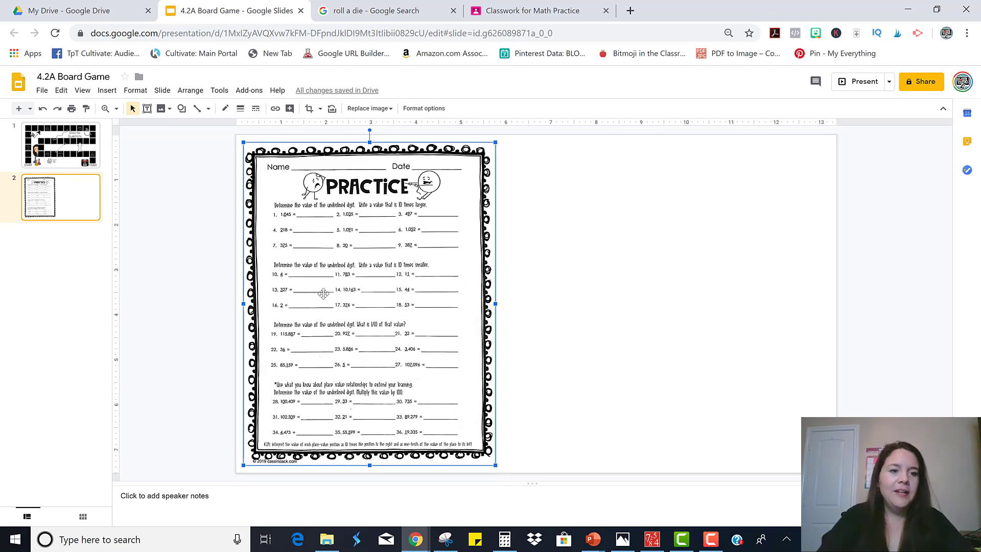
{"action": "left_click", "coordinate": [56, 151]}
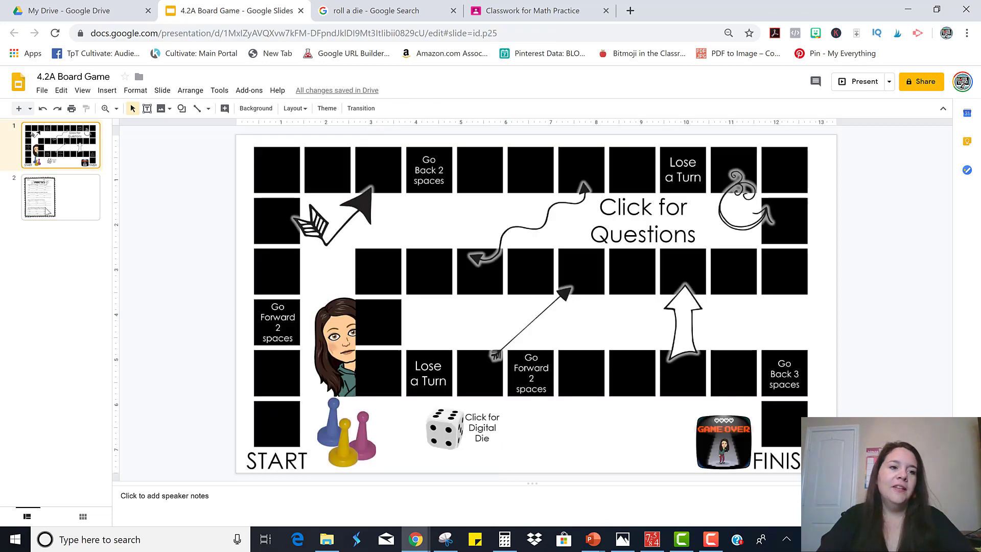
{"action": "triple_click", "coordinate": [634, 218]}
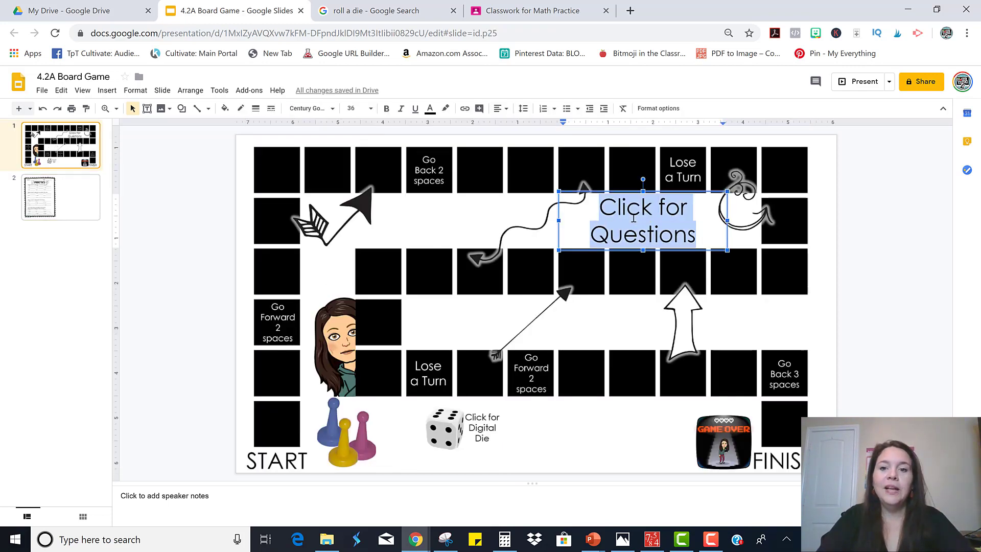
{"action": "left_click", "coordinate": [49, 15]}
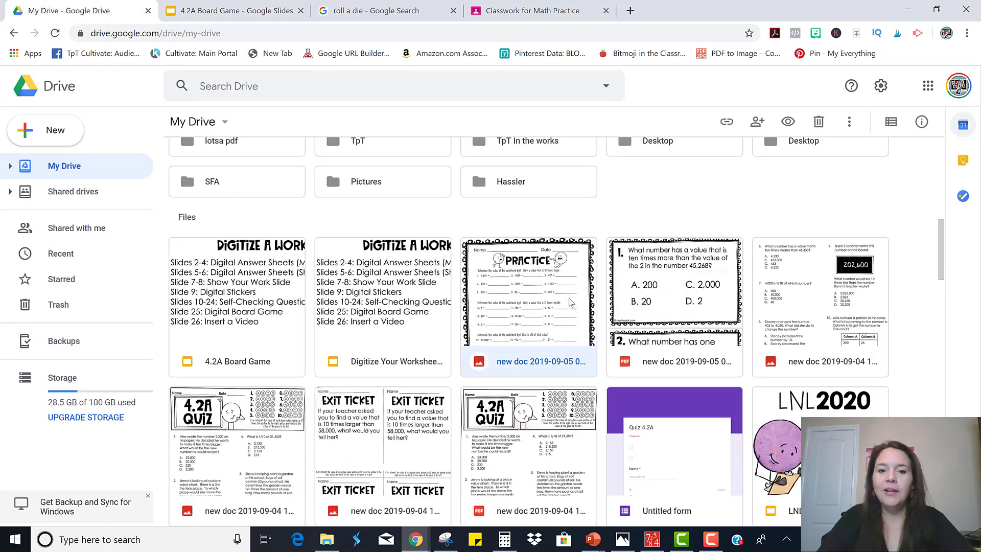
Turn on link sharing for the PRACTICE worksheet image in Drive and copy its link
{"action": "right_click", "coordinate": [555, 364]}
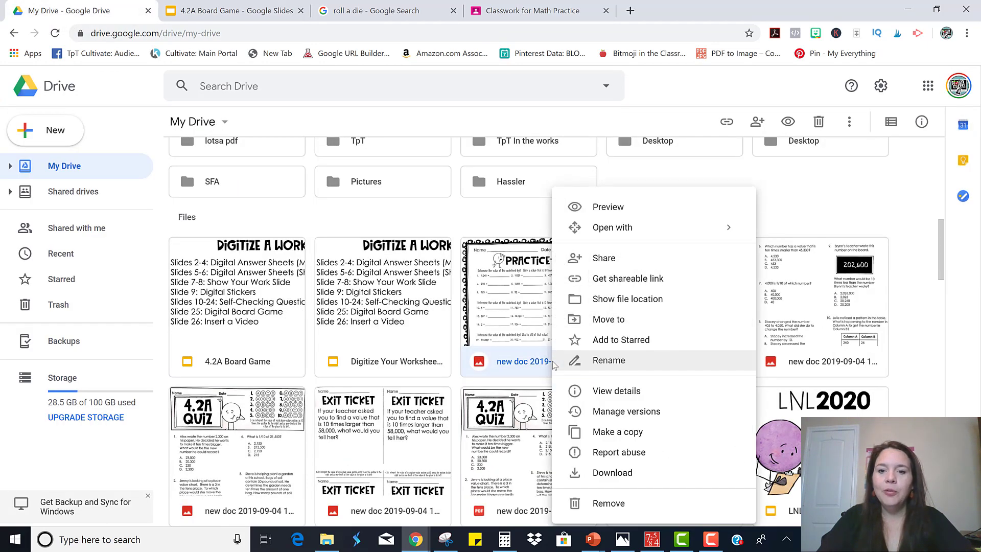
{"action": "left_click", "coordinate": [591, 279]}
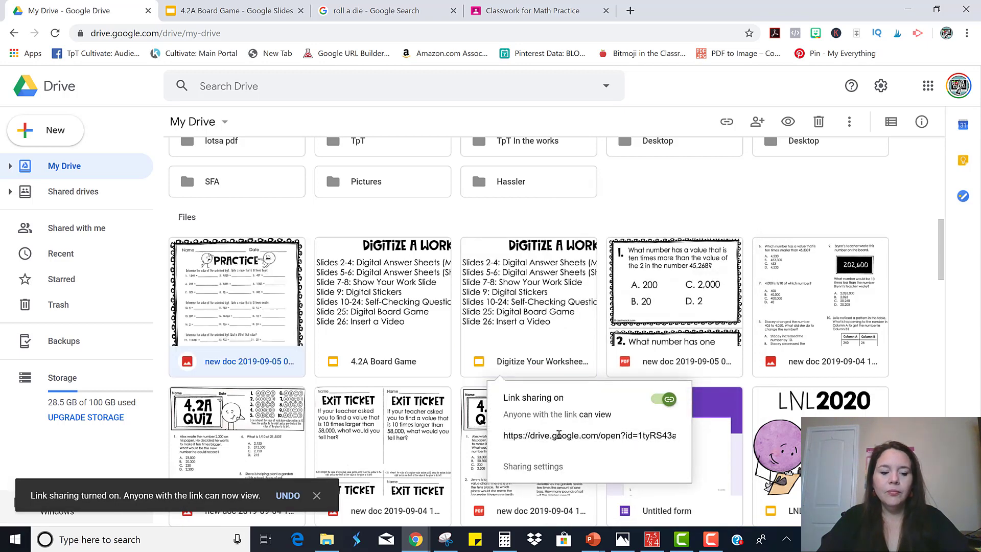
{"action": "right_click", "coordinate": [238, 340]}
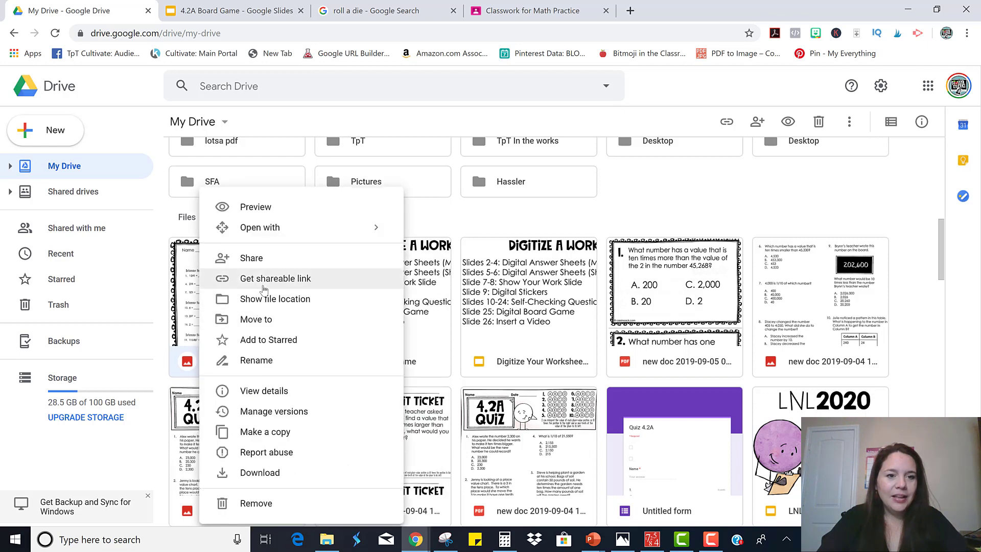
{"action": "left_click", "coordinate": [265, 280]}
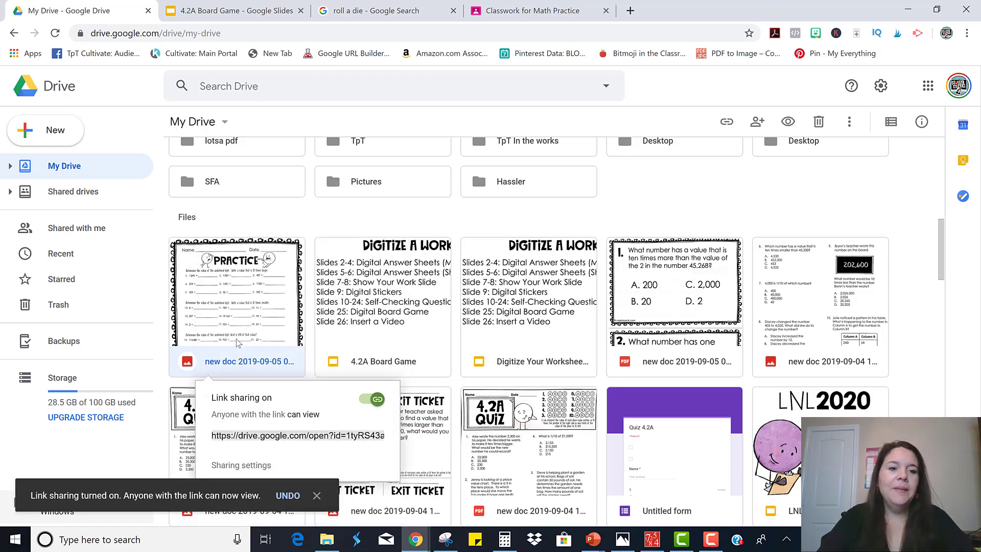
{"action": "left_click", "coordinate": [273, 11]}
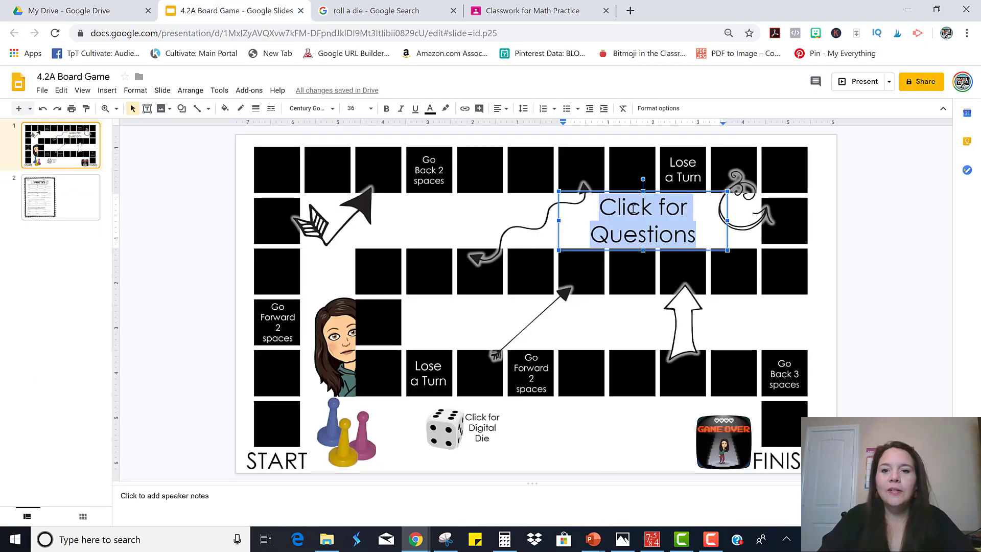
Link the 'Click for Questions' text to the pasted PRACTICE worksheet URL and show its link preview
{"action": "left_click", "coordinate": [464, 108]}
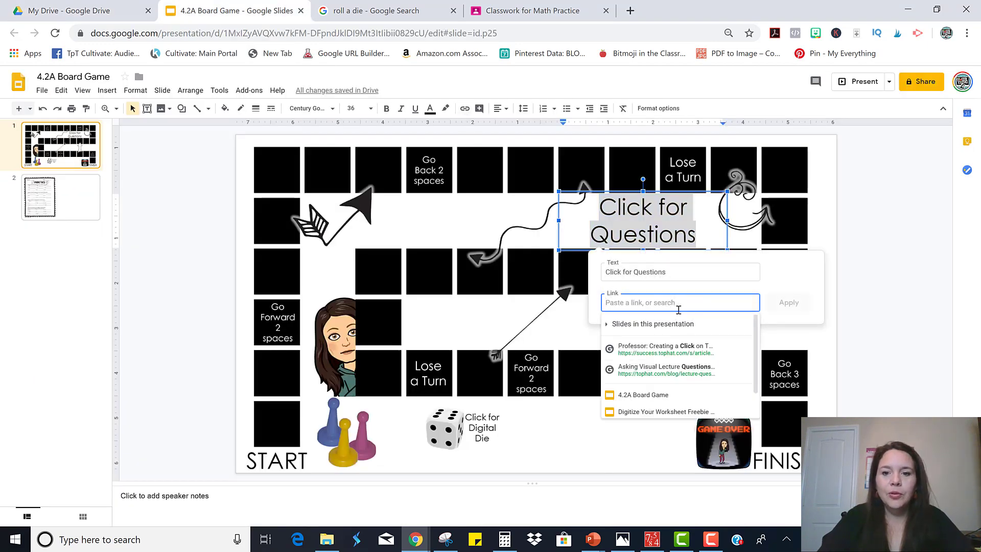
{"action": "key", "text": "ctrl+v"}
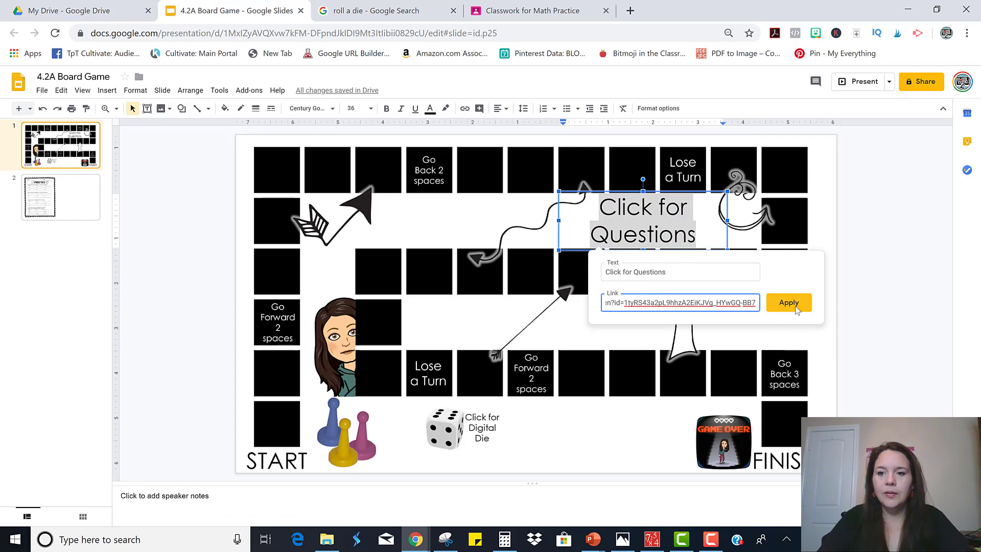
{"action": "left_click", "coordinate": [789, 302]}
{"action": "left_click", "coordinate": [838, 305]}
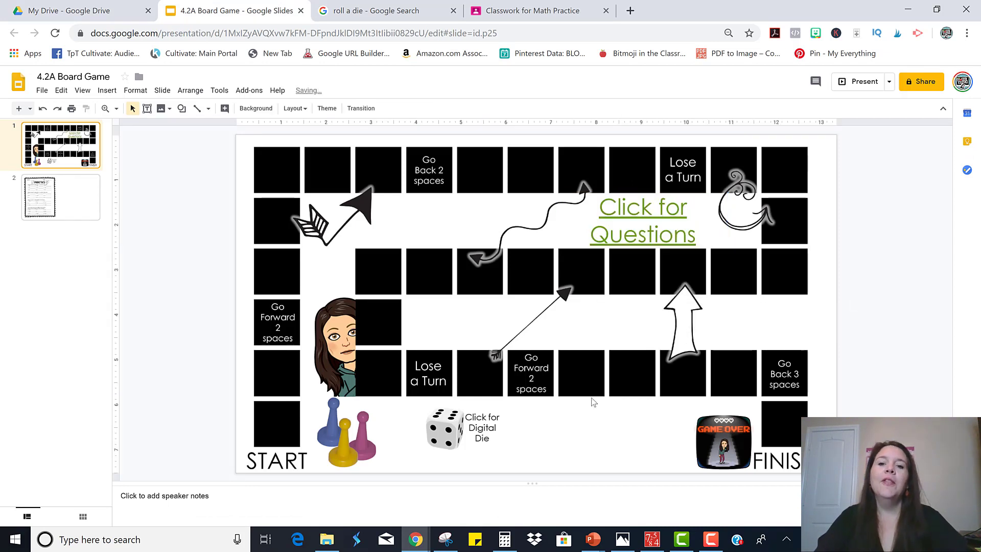
{"action": "left_click", "coordinate": [626, 237]}
Open the linked PRACTICE worksheet in a new tab and zoom in to inspect it
{"action": "left_click", "coordinate": [620, 264]}
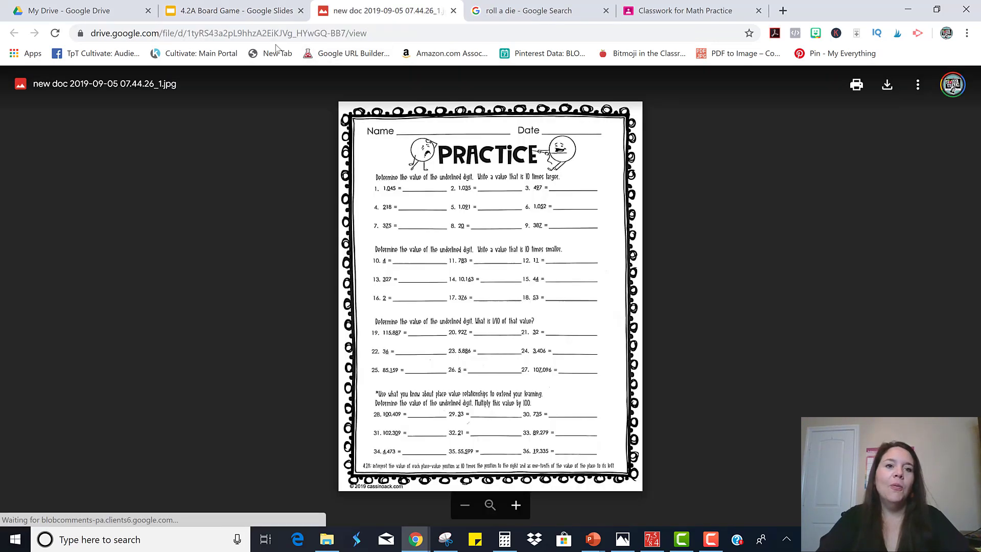
{"action": "left_click", "coordinate": [252, 6]}
{"action": "left_click", "coordinate": [343, 9]}
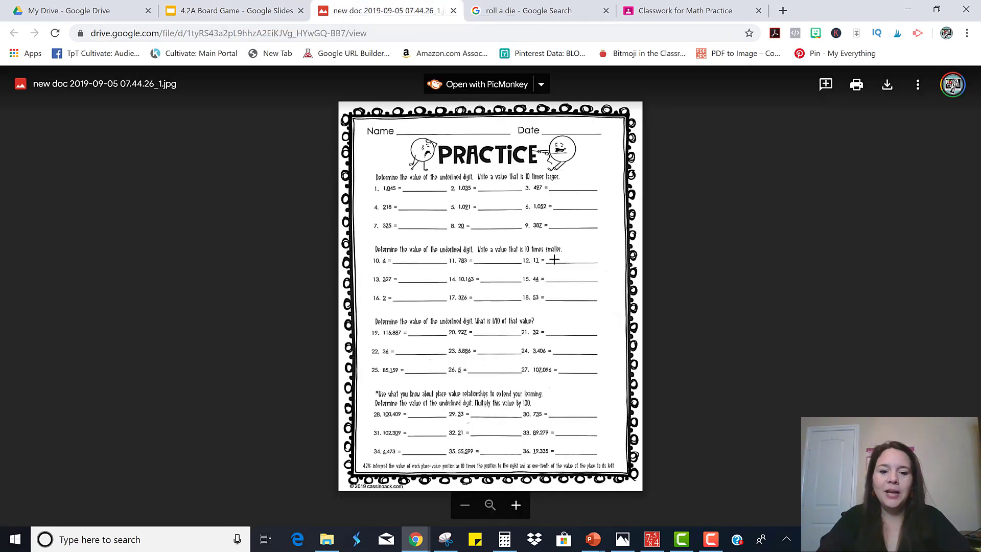
{"action": "left_click", "coordinate": [515, 505]}
{"action": "scroll", "coordinate": [494, 384], "scroll_direction": "up", "scroll_amount": 3}
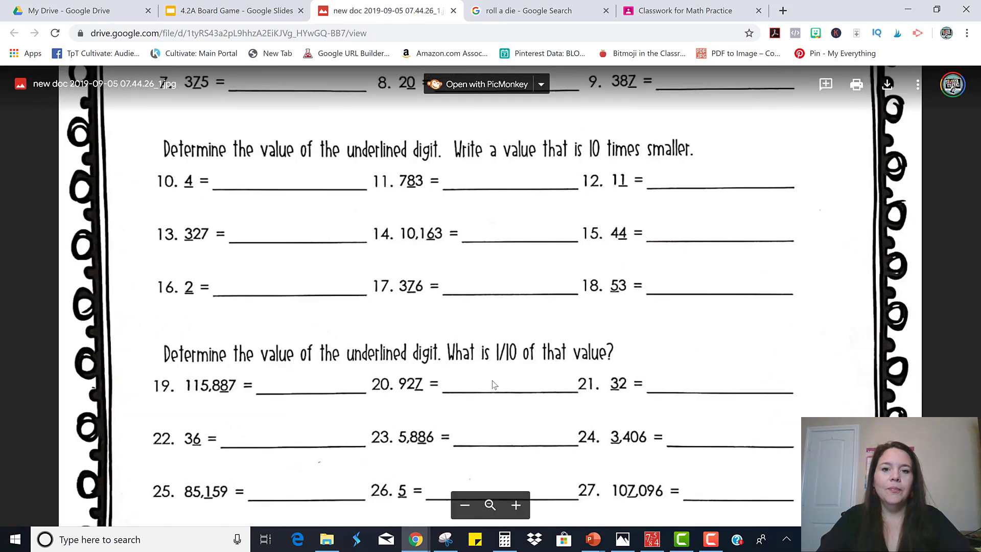
{"action": "scroll", "coordinate": [489, 367], "scroll_direction": "down", "scroll_amount": 5}
Deselect the Click for Questions box and compare the board slide against the worksheet tab
{"action": "scroll", "coordinate": [489, 367], "scroll_direction": "down", "scroll_amount": 3}
{"action": "left_click", "coordinate": [230, 11]}
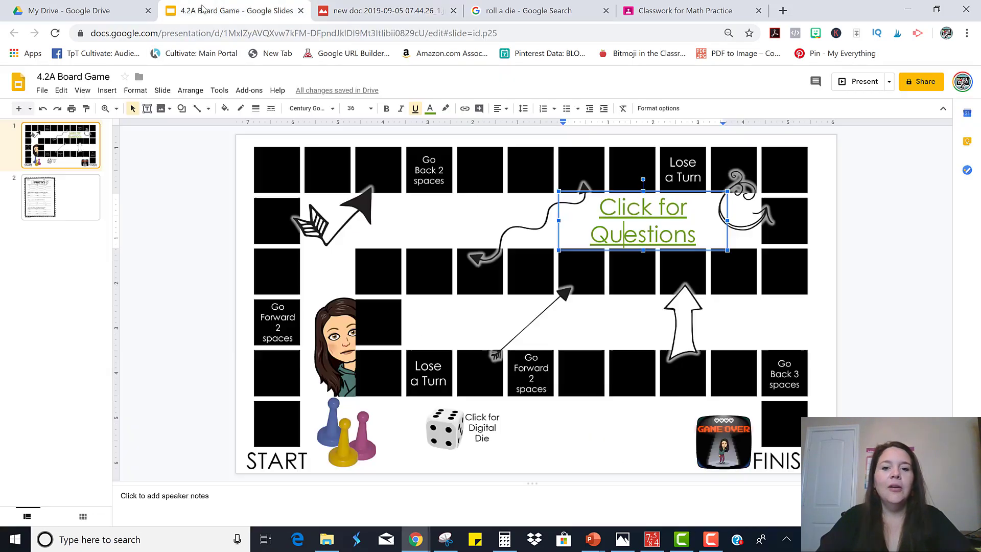
{"action": "left_click", "coordinate": [931, 245]}
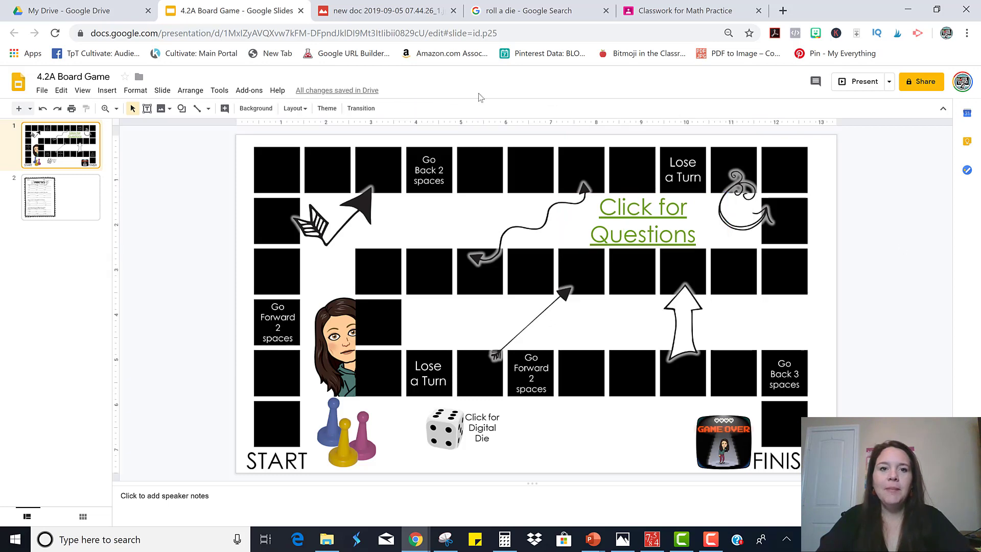
{"action": "left_click", "coordinate": [402, 15]}
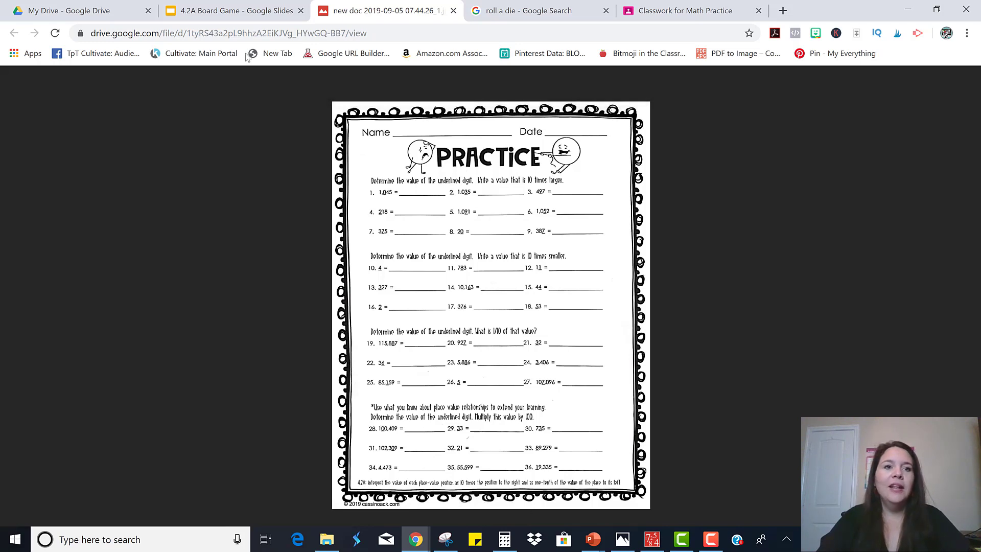
{"action": "left_click", "coordinate": [234, 14]}
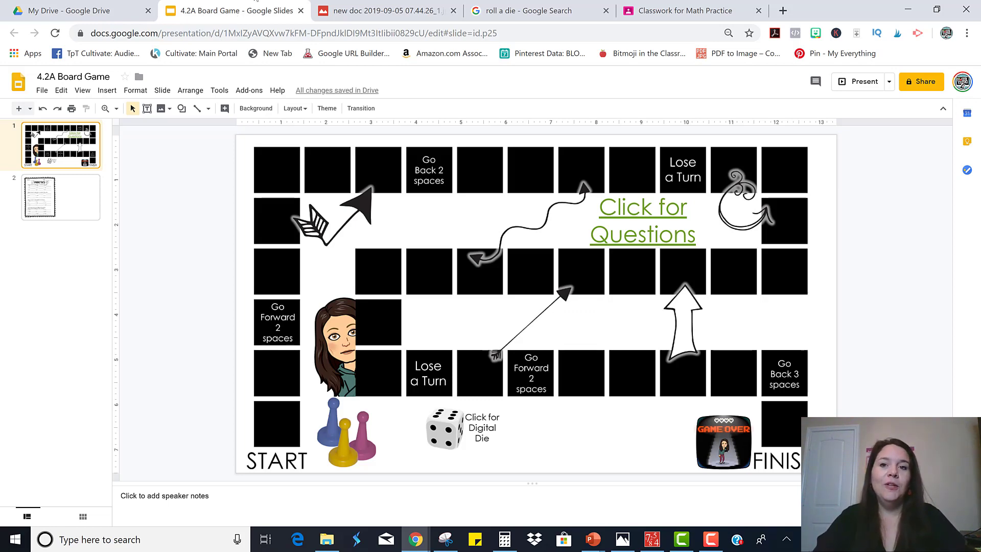
Create a new Math Practice assignment titled '4.2A Board Game'
{"action": "left_click", "coordinate": [647, 7]}
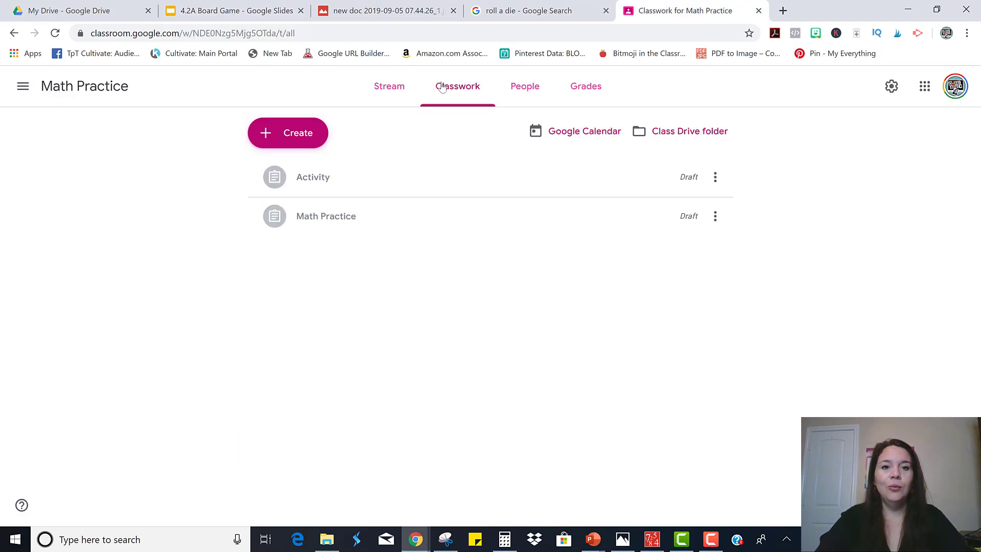
{"action": "left_click", "coordinate": [322, 125]}
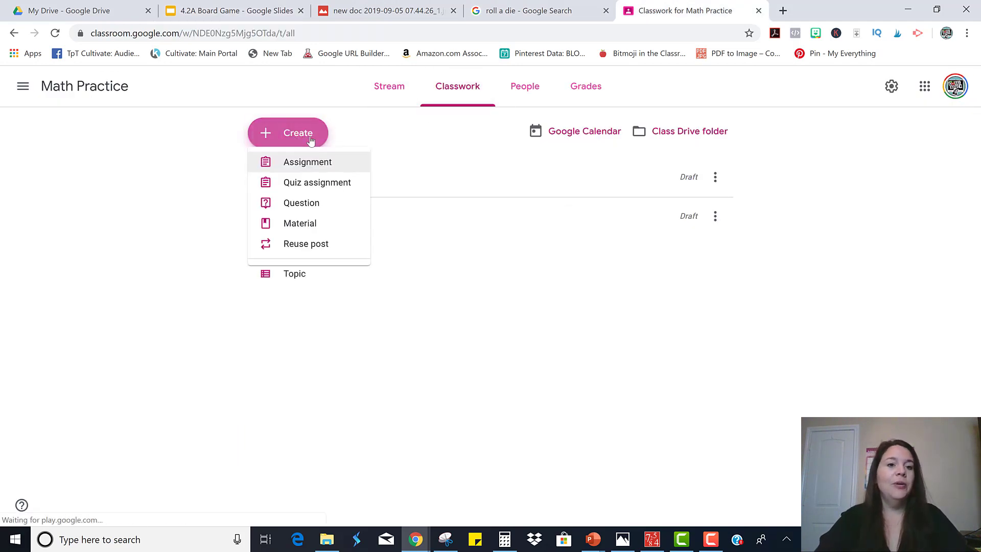
{"action": "left_click", "coordinate": [321, 168]}
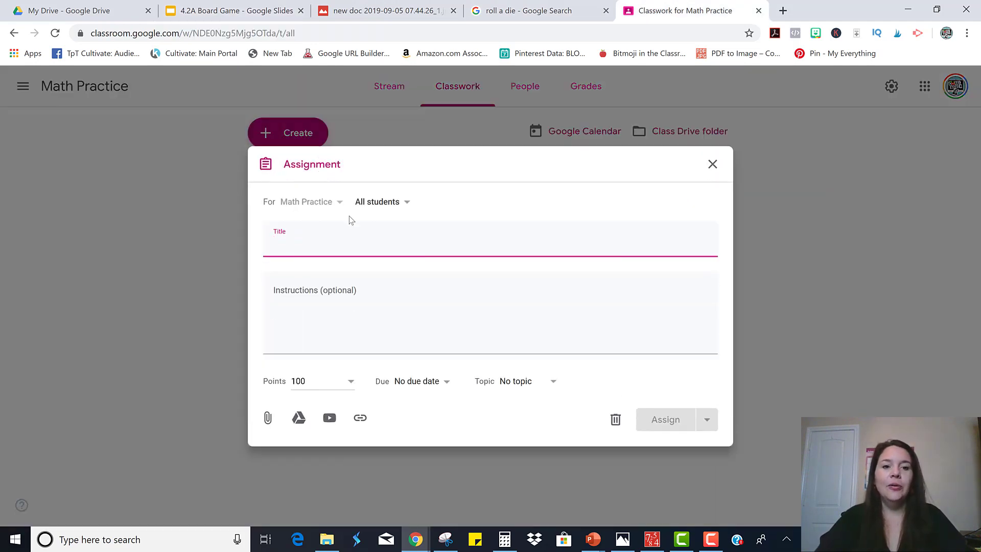
{"action": "type", "text": "4"}
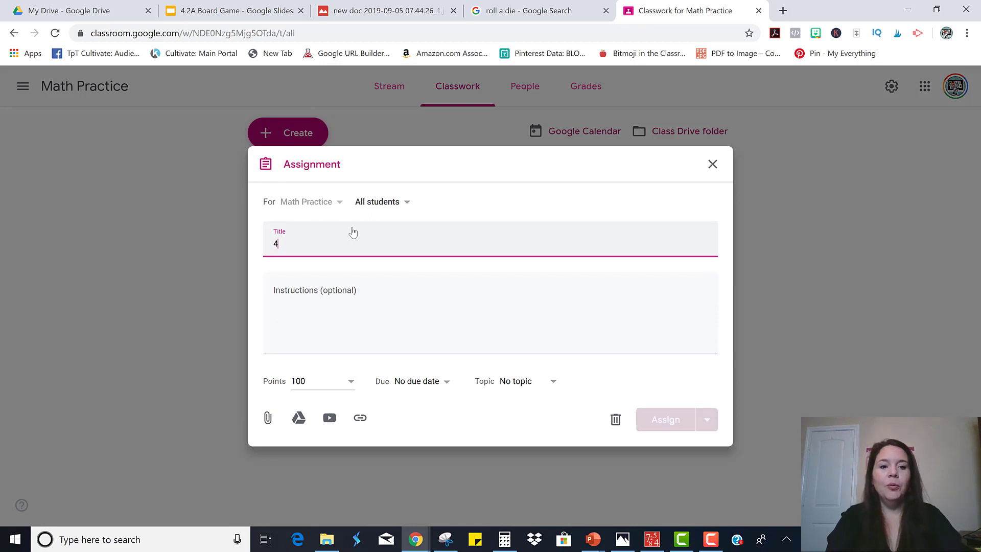
{"action": "type", "text": ".2A Board Game"}
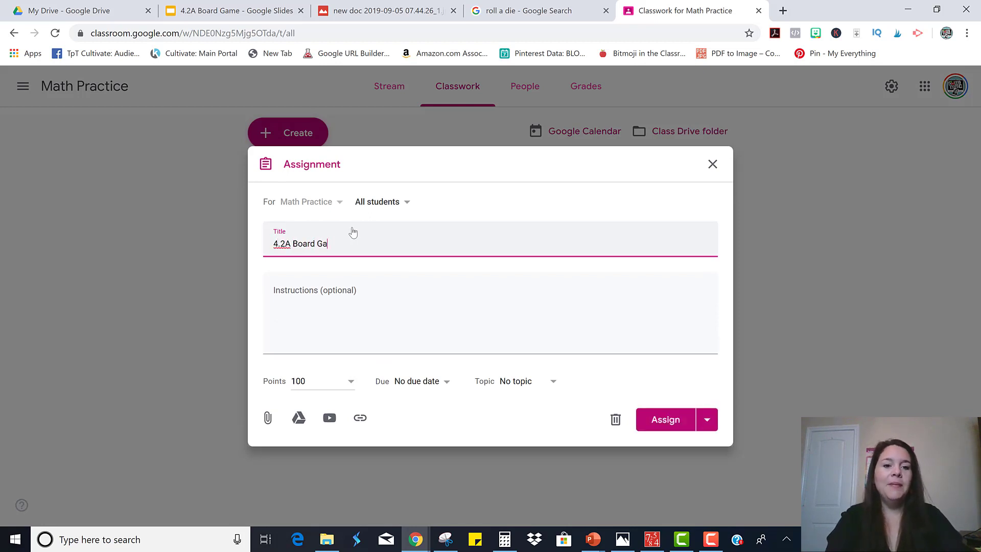
Attach the 4.2A Board Game presentation from My Drive to the assignment
{"action": "left_click", "coordinate": [299, 419]}
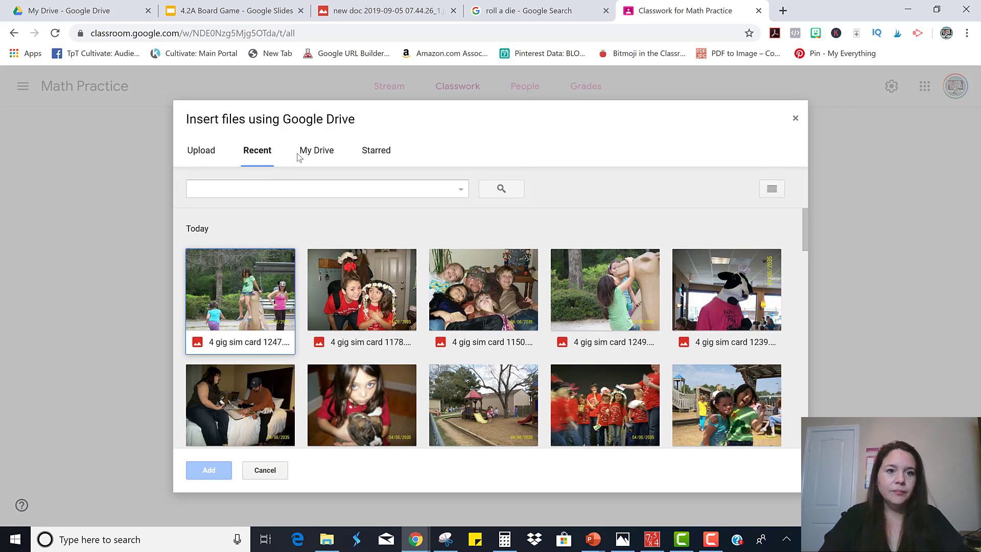
{"action": "left_click", "coordinate": [301, 153]}
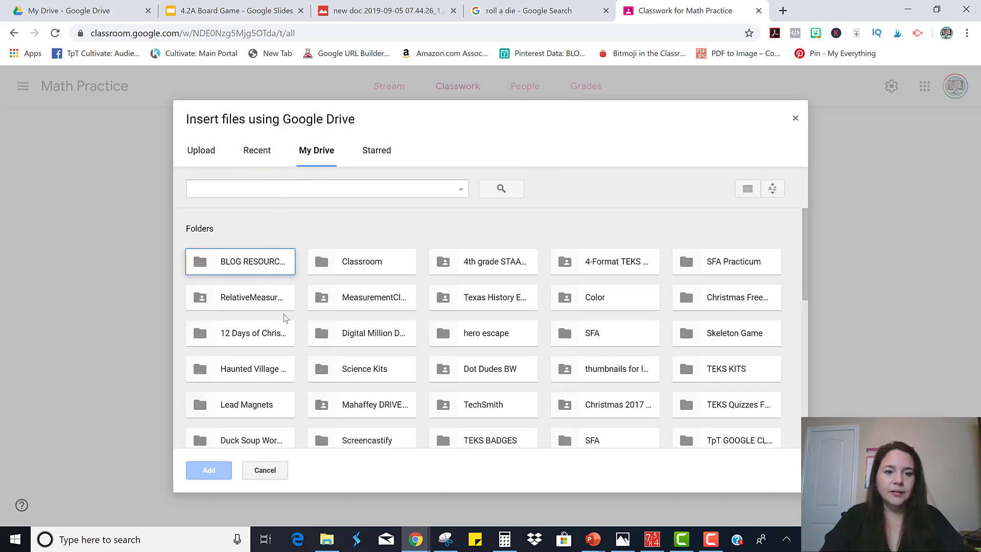
{"action": "scroll", "coordinate": [480, 307], "scroll_direction": "down", "scroll_amount": 10}
{"action": "left_click", "coordinate": [259, 382]}
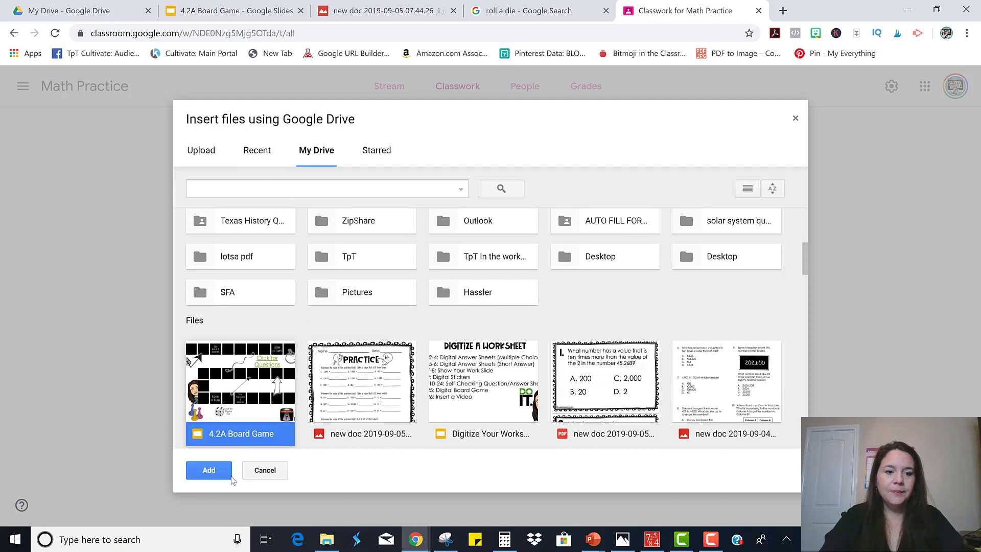
{"action": "left_click", "coordinate": [220, 473]}
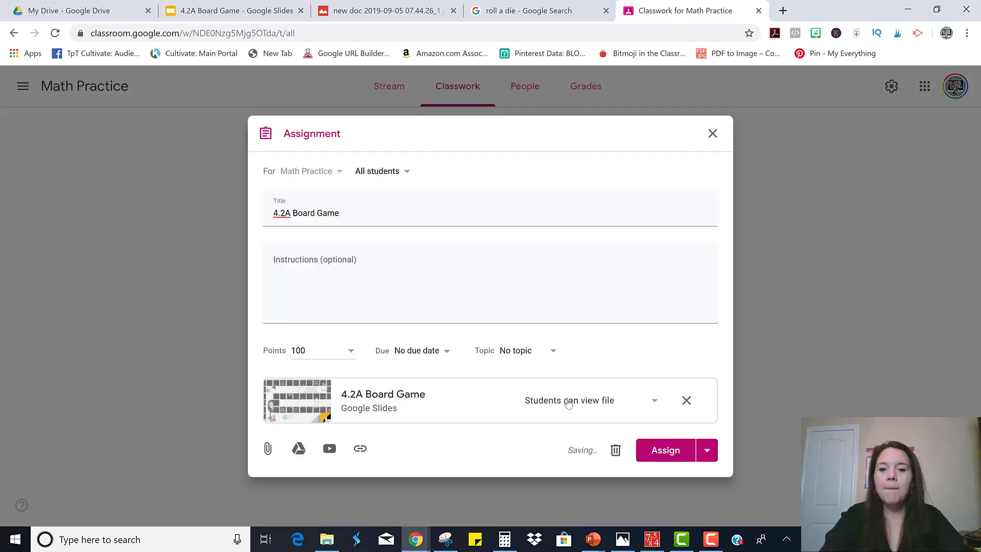
Set the slides to 'Make a copy for each student' and assign the work
{"action": "left_click", "coordinate": [655, 402]}
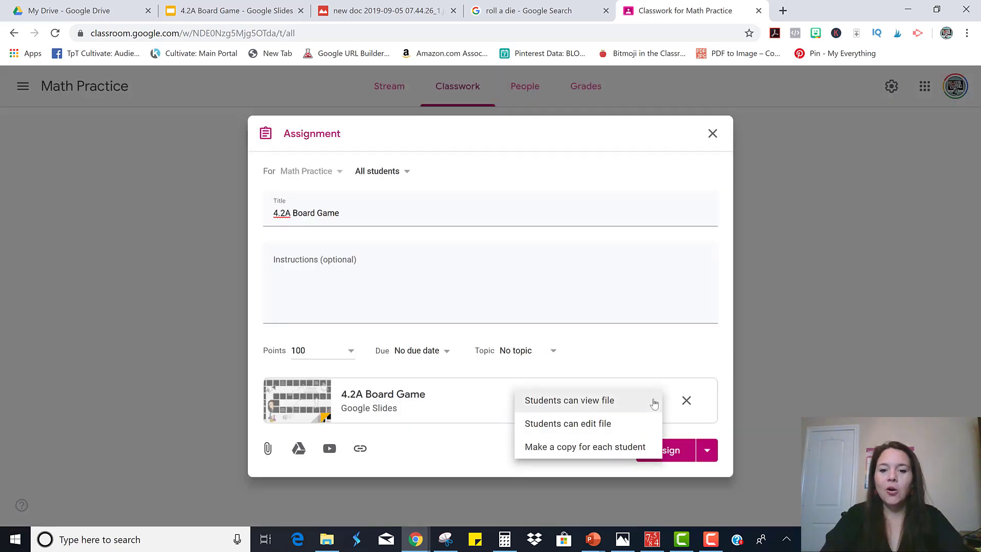
{"action": "left_click", "coordinate": [607, 450]}
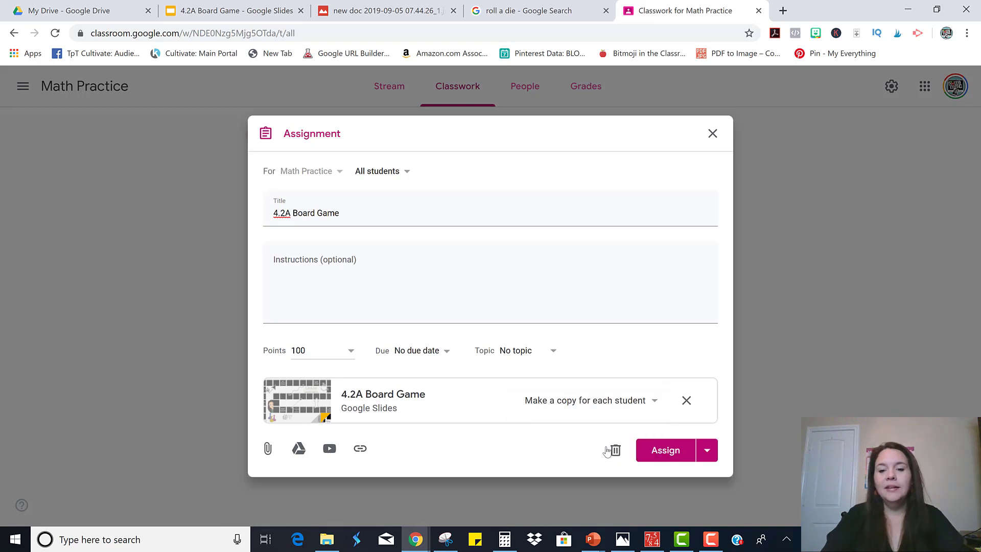
{"action": "left_click", "coordinate": [673, 451]}
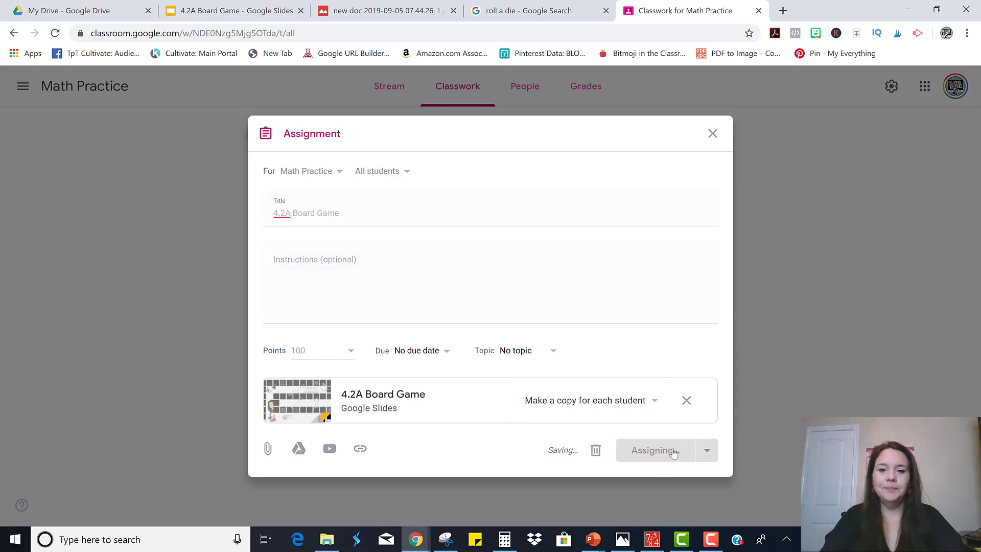